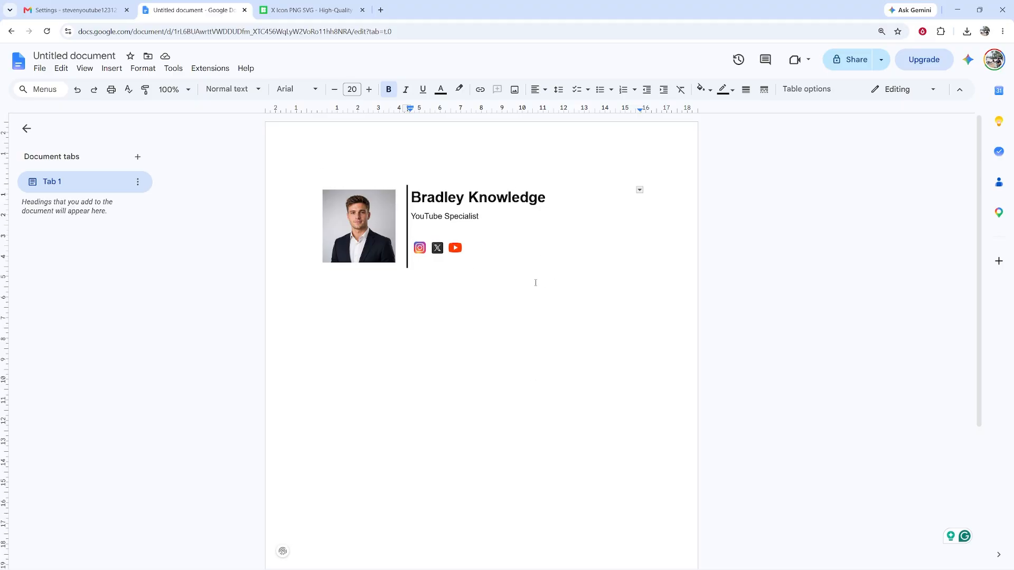
Copy the signature table from the document and paste it into the YT EXAMPLE signature in Gmail's settings.
drag(312, 179, 533, 227)
right_click(522, 211)
click(551, 232)
click(74, 10)
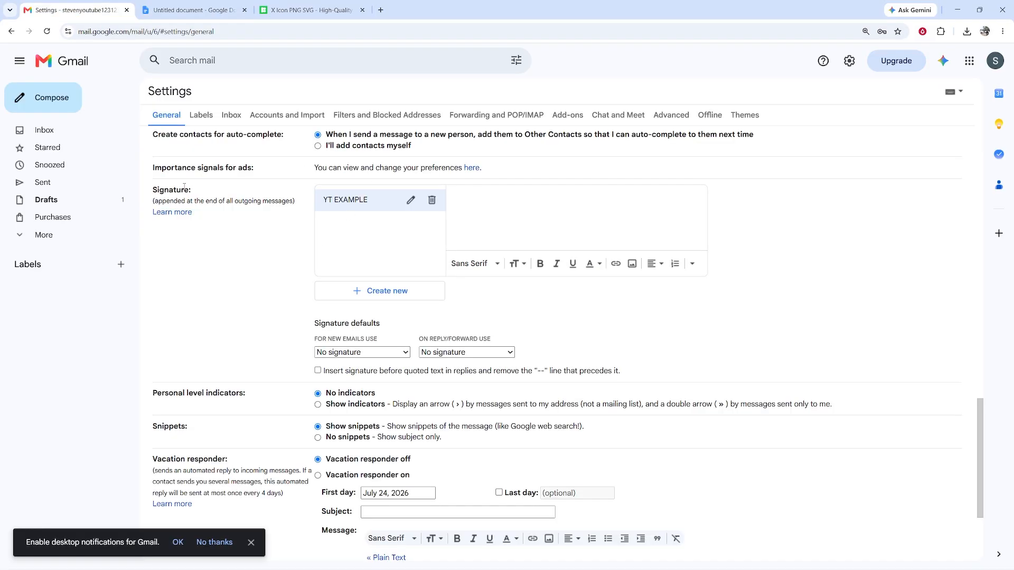
right_click(489, 211)
click(536, 298)
key(ctrl+v)
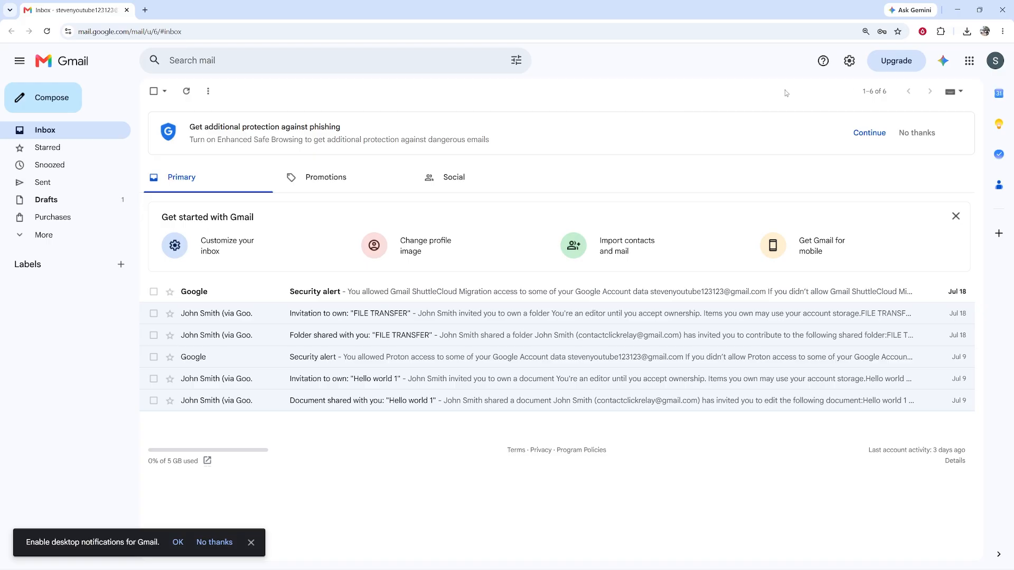
Open the full Gmail settings and go to the Signature section.
click(848, 62)
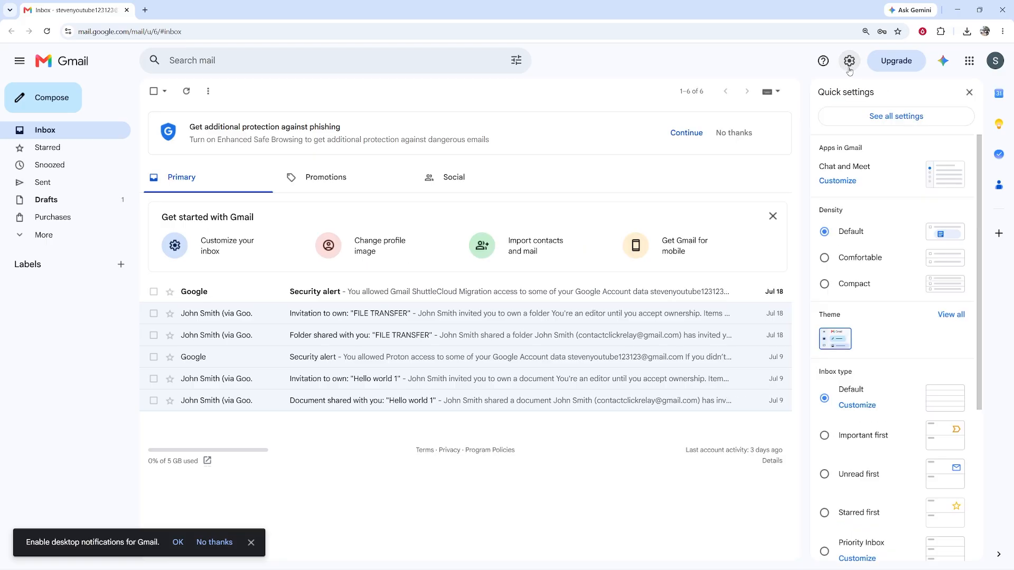
click(888, 123)
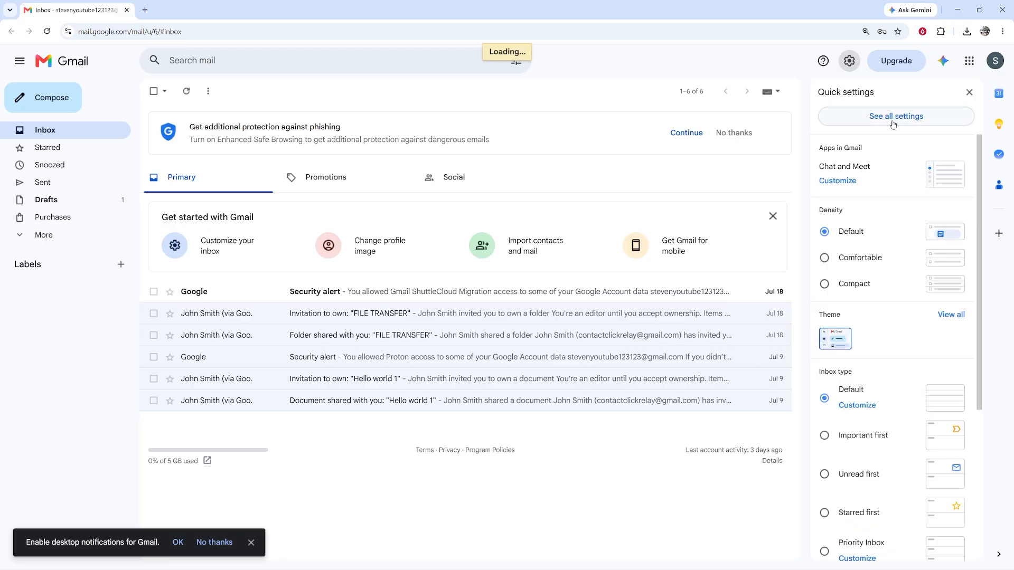
scroll(279, 206, down, 20)
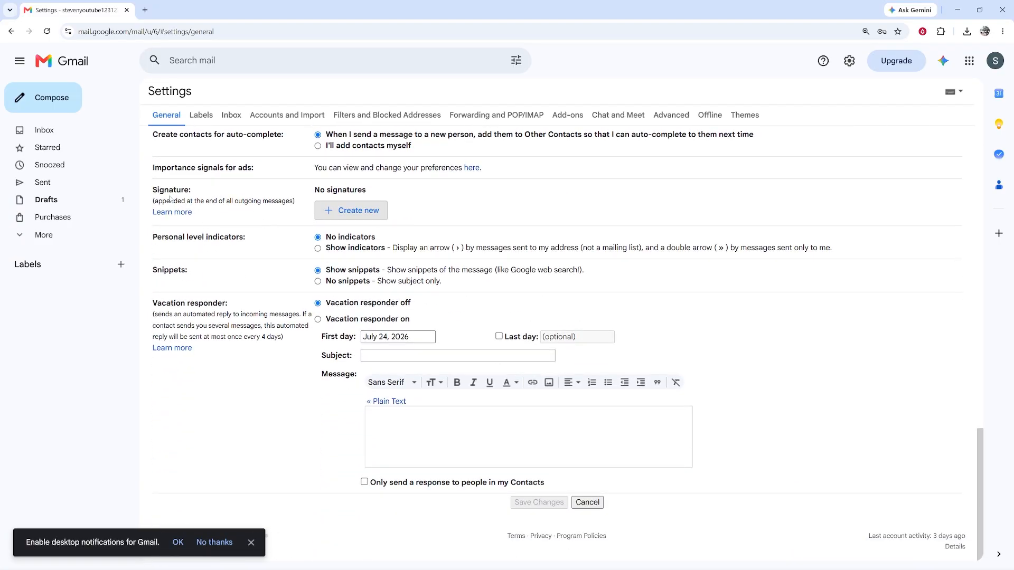
drag(153, 190, 200, 191)
click(202, 192)
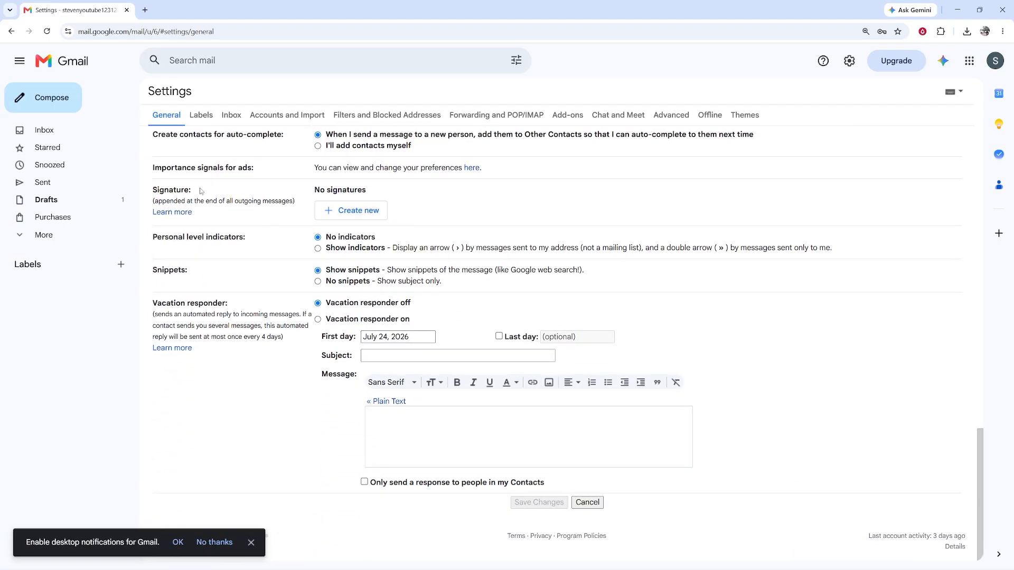
Create a new signature named YT EXAMPLE.
click(361, 214)
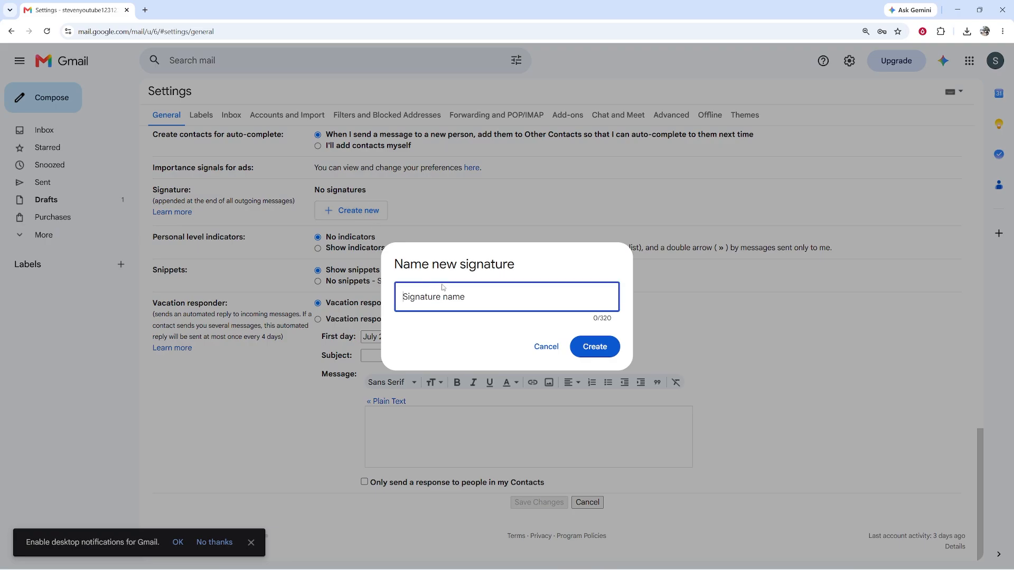
text(YT EXAMPLE)
click(591, 344)
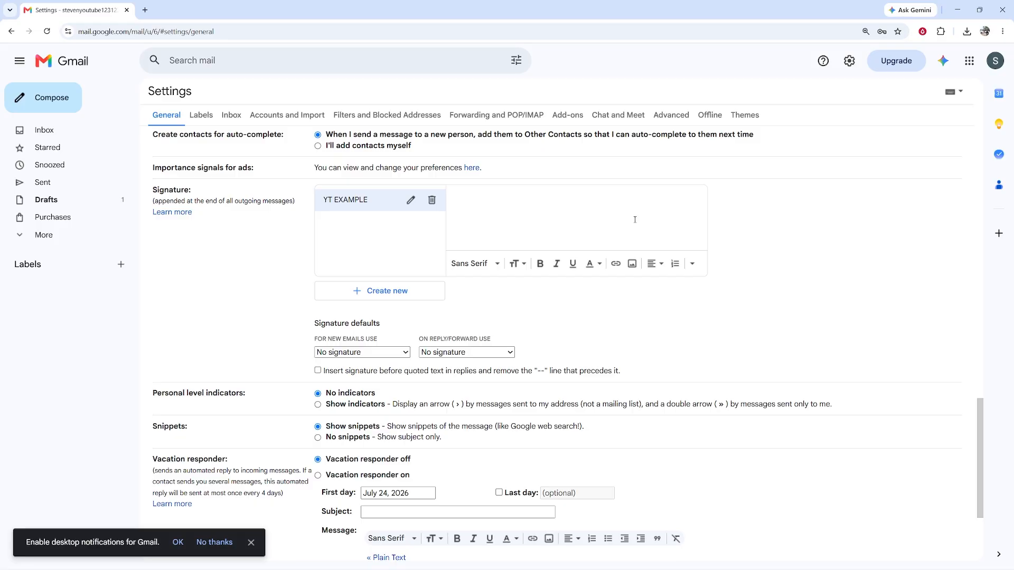
Open Google Docs in a new browser tab and create a blank document.
key(ctrl+t)
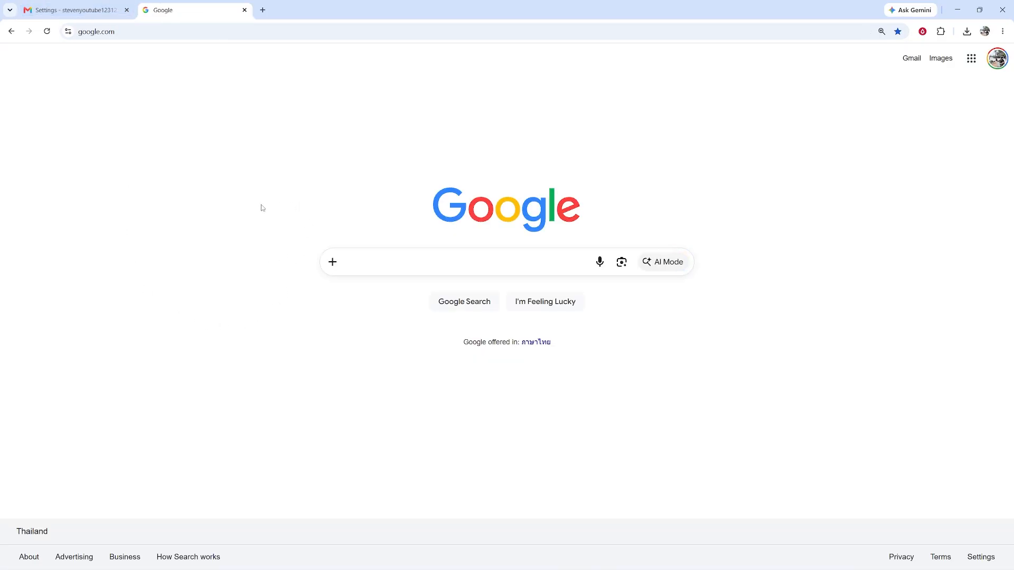
click(973, 60)
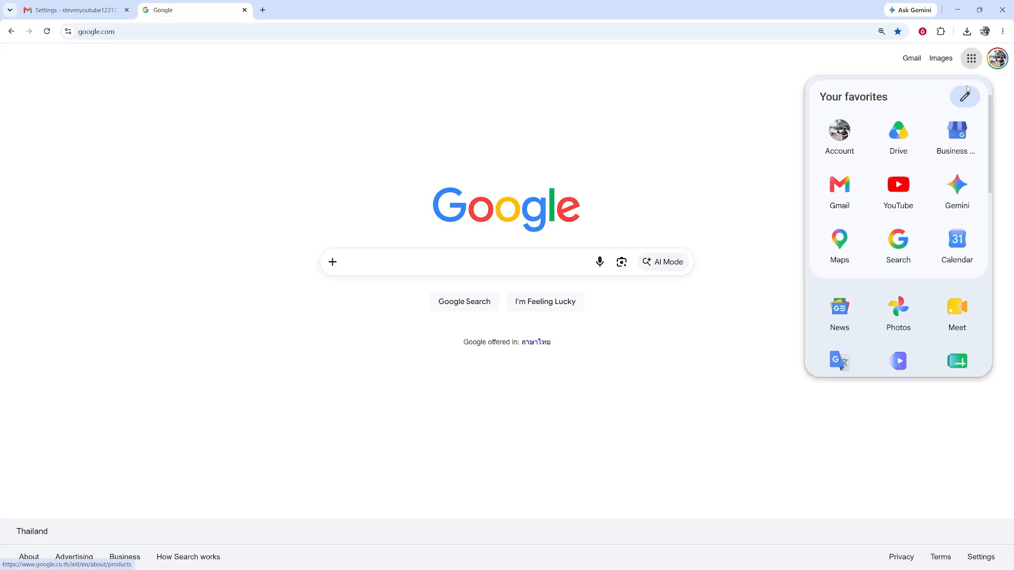
scroll(876, 221, down, 4)
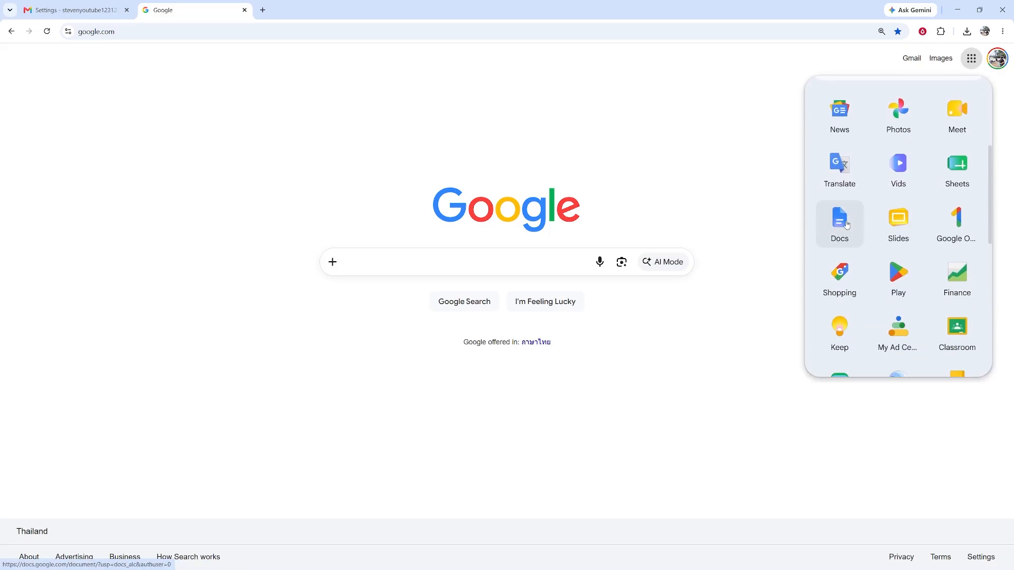
click(843, 228)
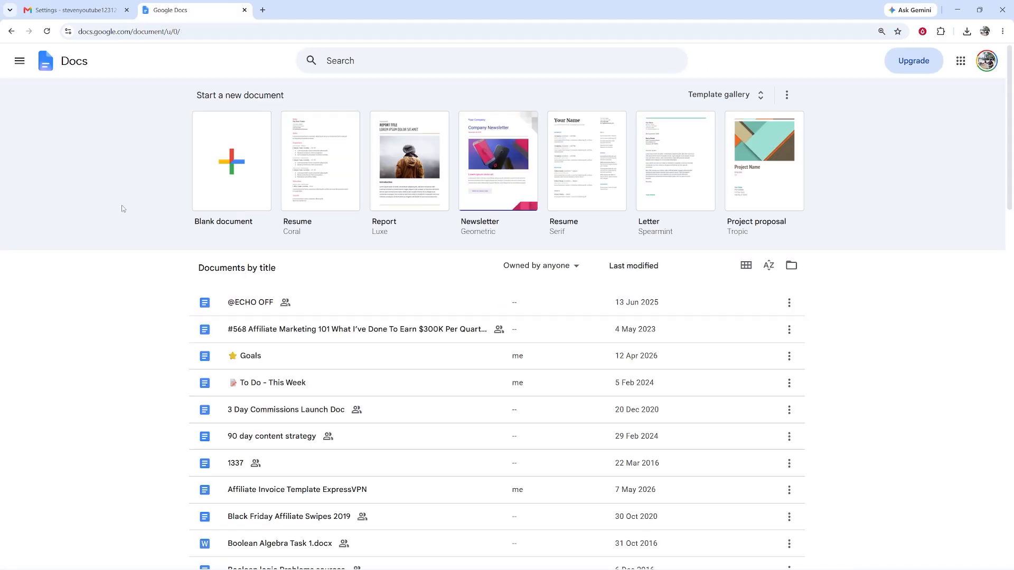
click(229, 157)
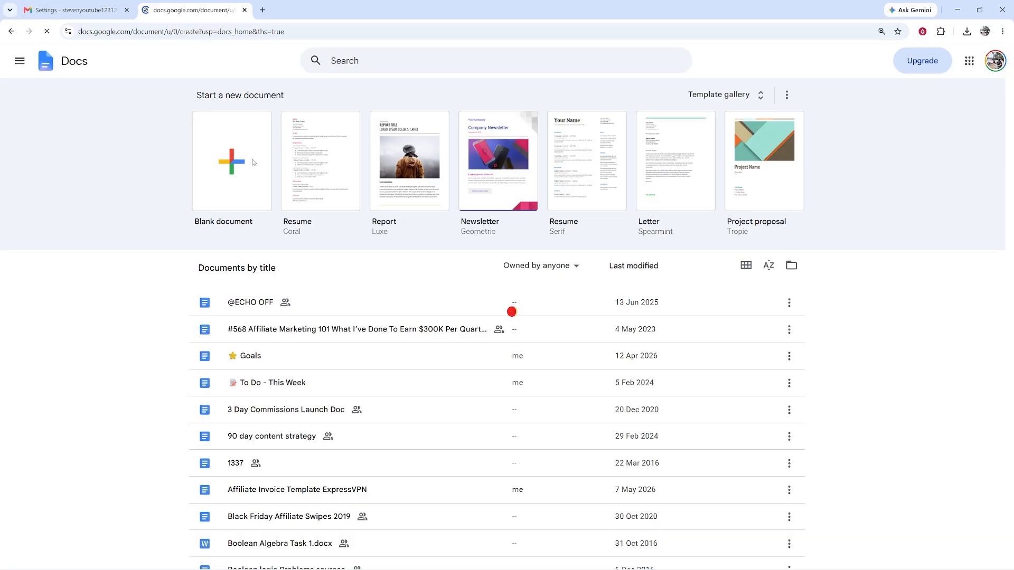
Insert a table with two columns and one row into the blank document.
click(114, 5)
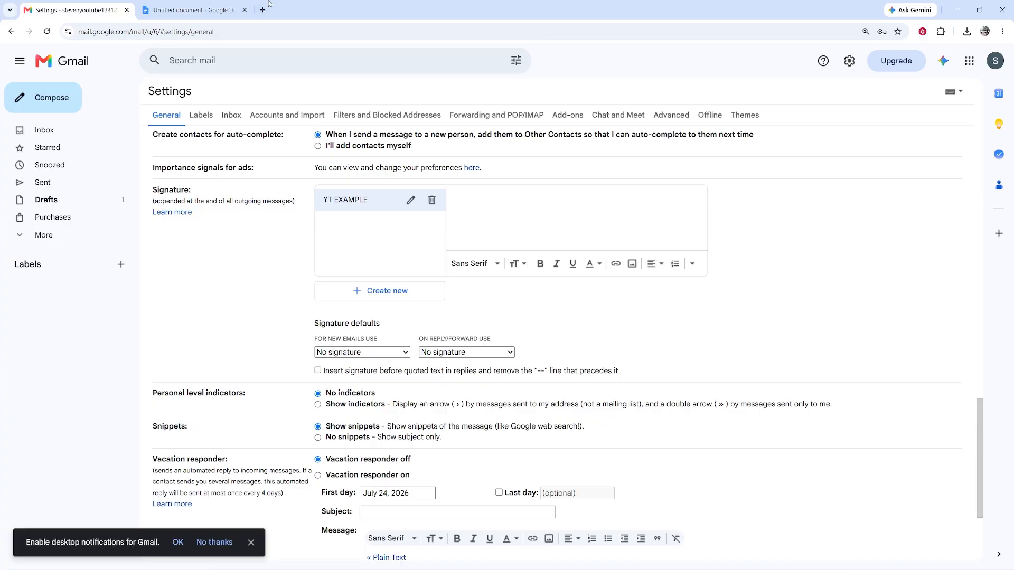
click(232, 10)
click(112, 69)
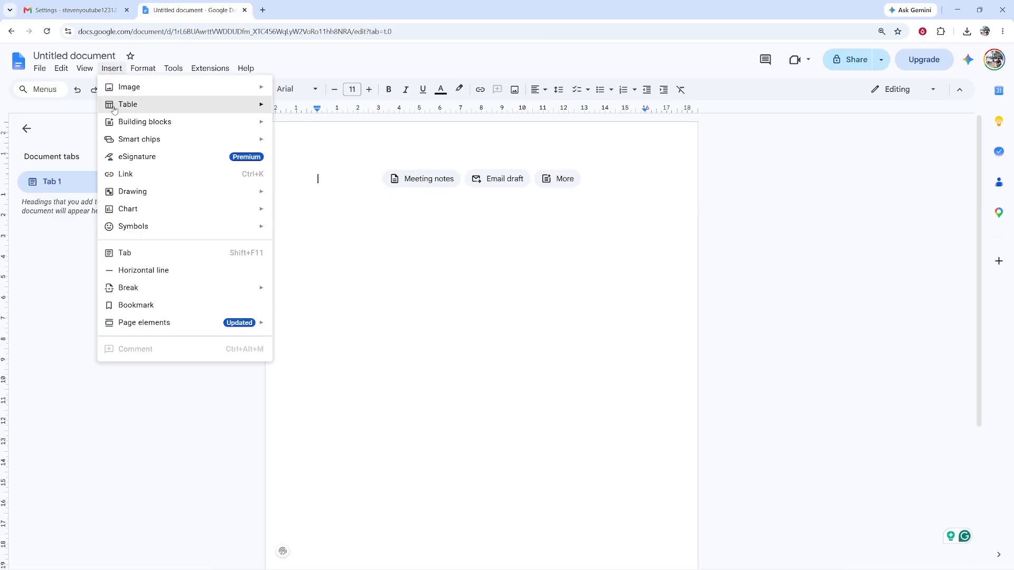
mouse_move(114, 110)
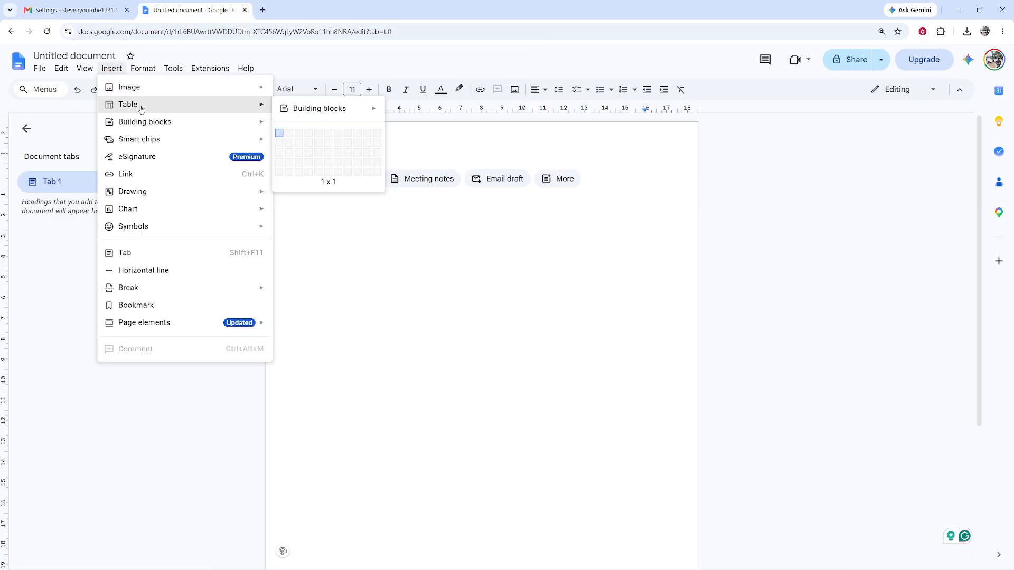
click(289, 135)
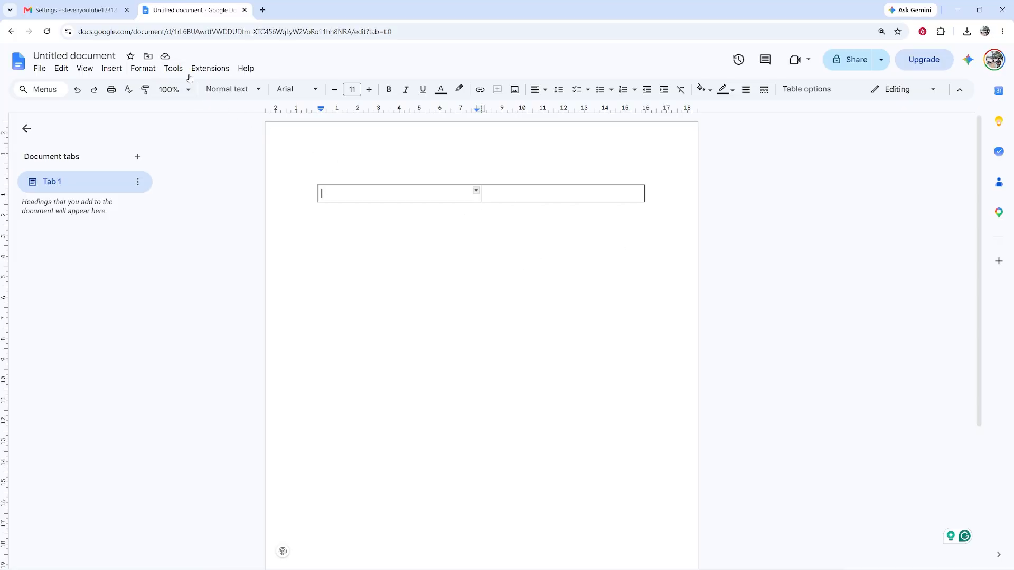
Insert the portrait photo from the computer's Desktop folder into the table's first cell.
click(111, 68)
mouse_move(121, 88)
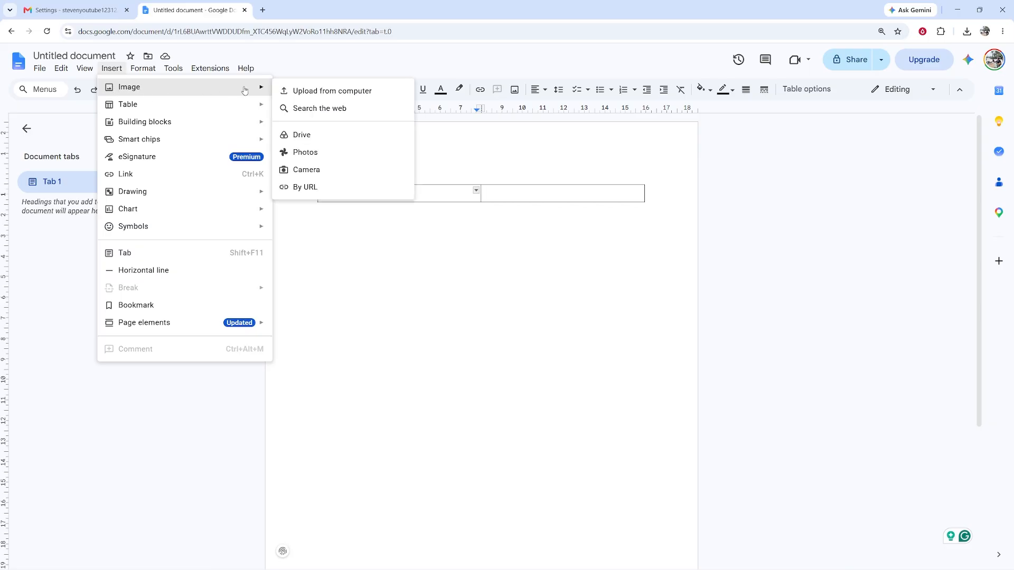
click(310, 92)
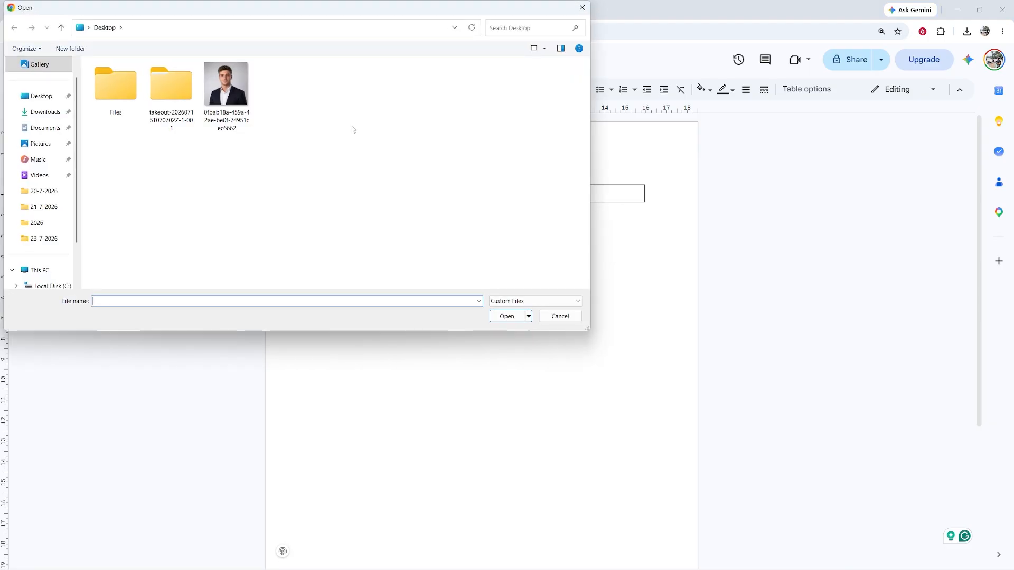
click(226, 87)
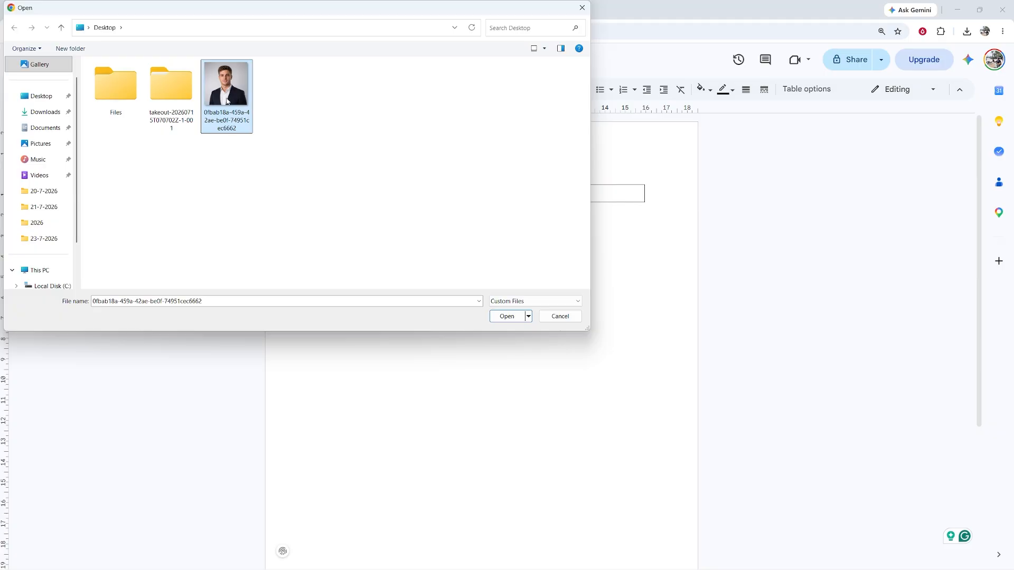
click(516, 316)
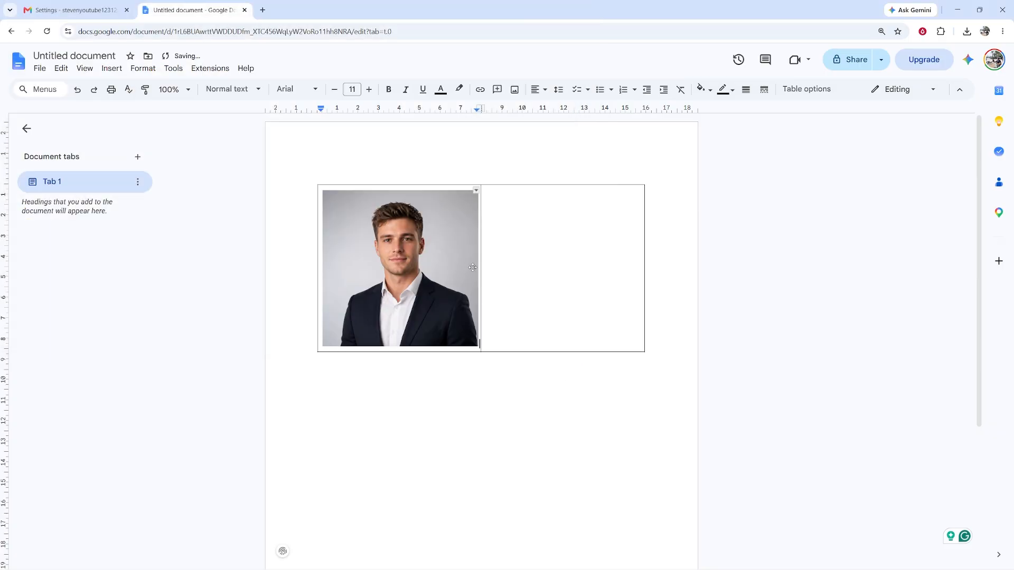
Shrink the portrait to about 3.31 by 3.31 cm and check its size in the image options.
drag(479, 348, 382, 250)
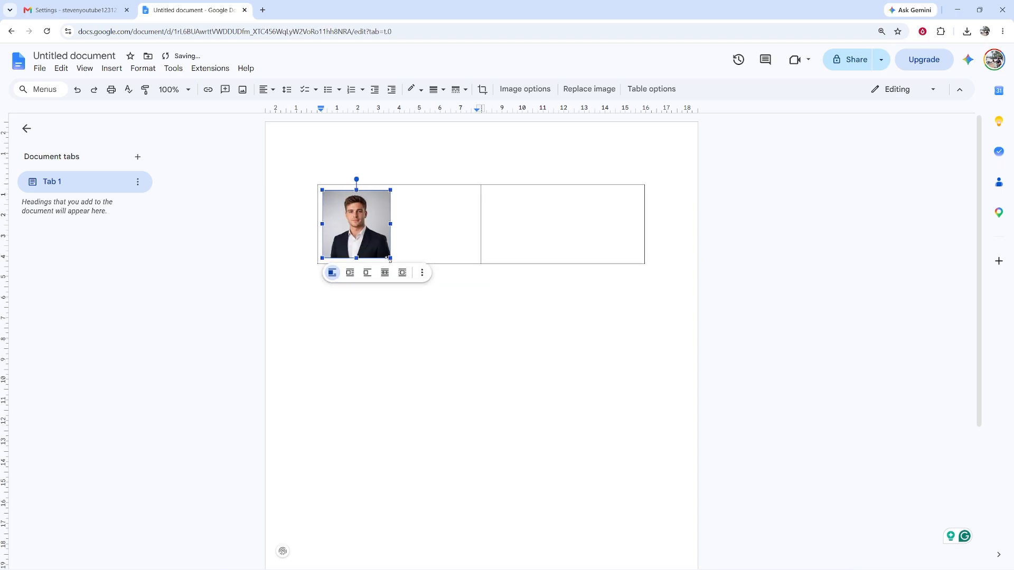
click(422, 273)
click(438, 302)
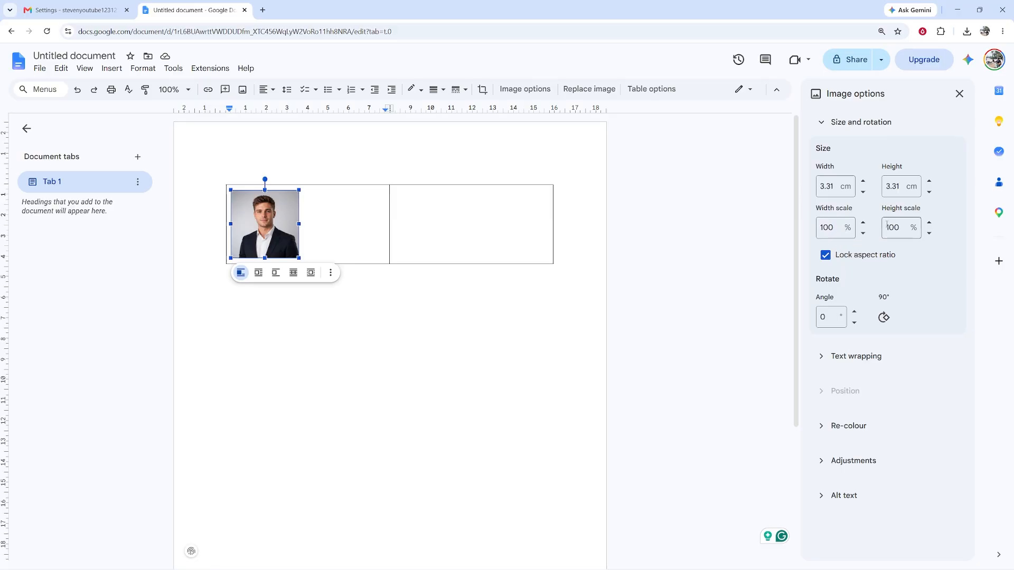
click(959, 94)
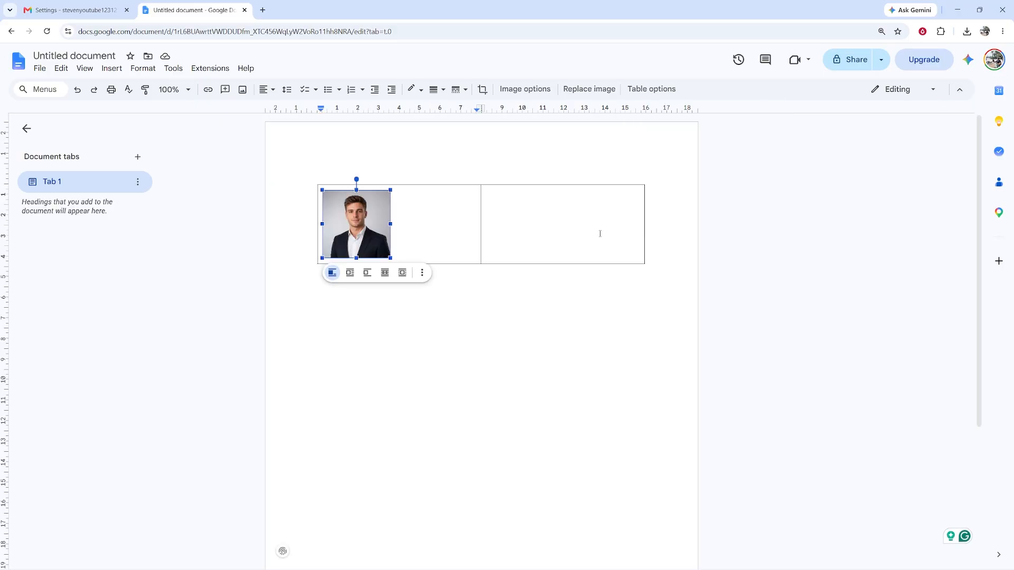
Narrow the table's first column to fit closely around the portrait and fine-tune the portrait's size to fill it.
click(505, 270)
click(403, 244)
click(383, 245)
drag(391, 259, 384, 252)
click(475, 209)
drag(480, 206, 410, 206)
click(378, 234)
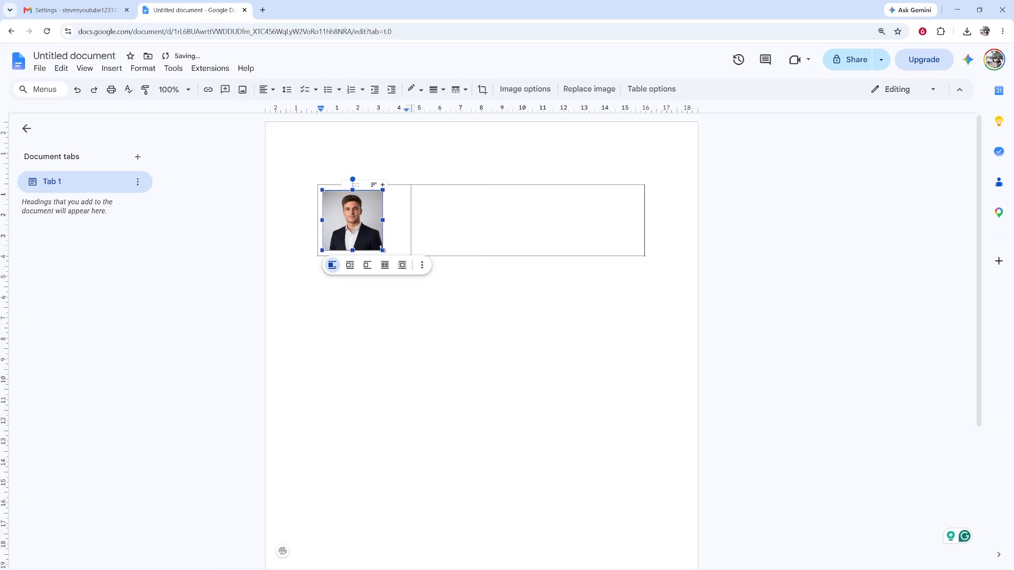
drag(383, 250, 395, 263)
click(398, 260)
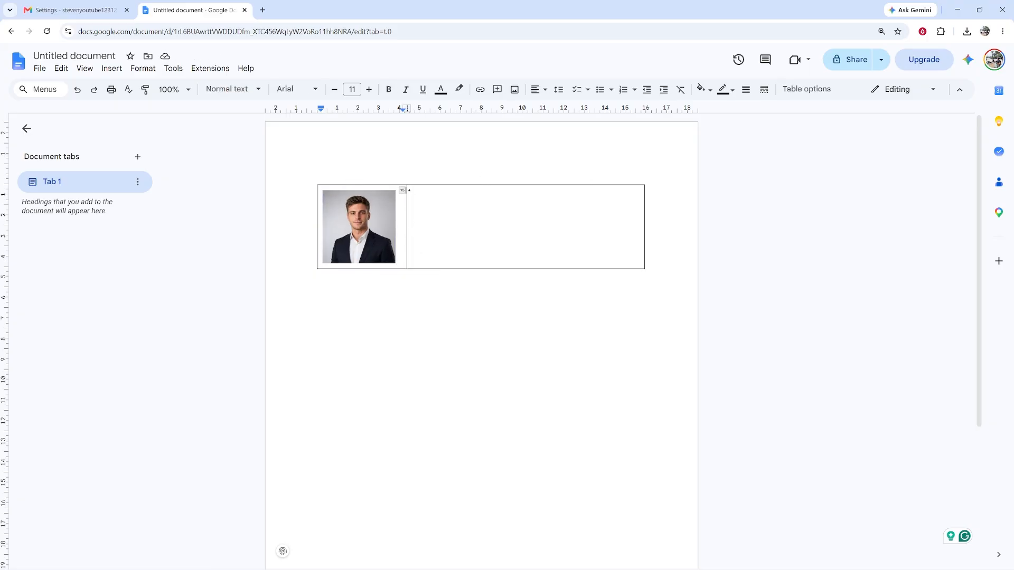
Enter the person's full name in the table's second cell and make it bold.
click(440, 202)
text(Bradley Knowledge)
drag(478, 194, 409, 196)
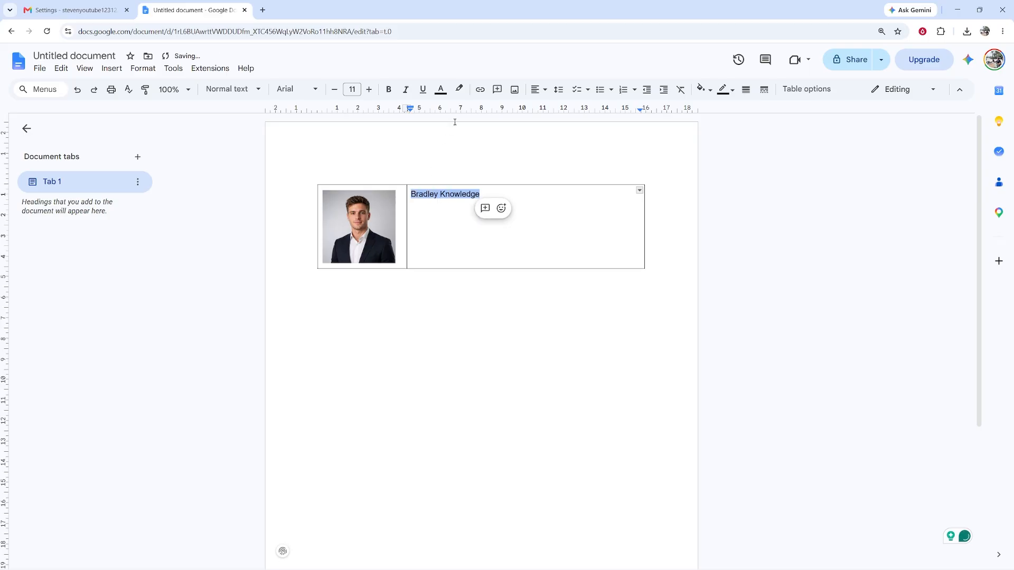
click(388, 89)
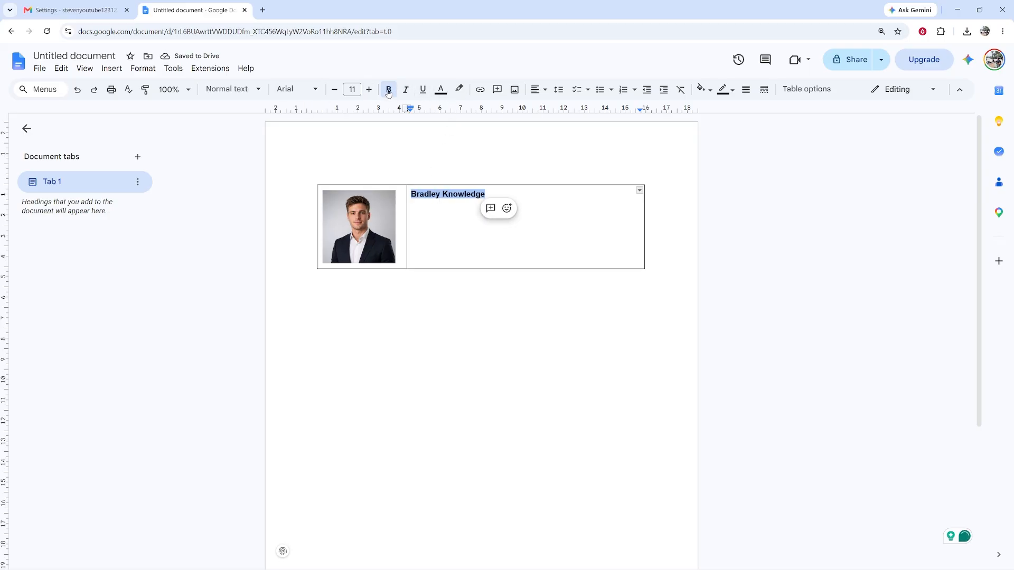
Increase the name's font size to 20.
click(369, 90)
click(368, 90)
click(368, 90)
click(368, 90)
click(368, 90)
click(369, 90)
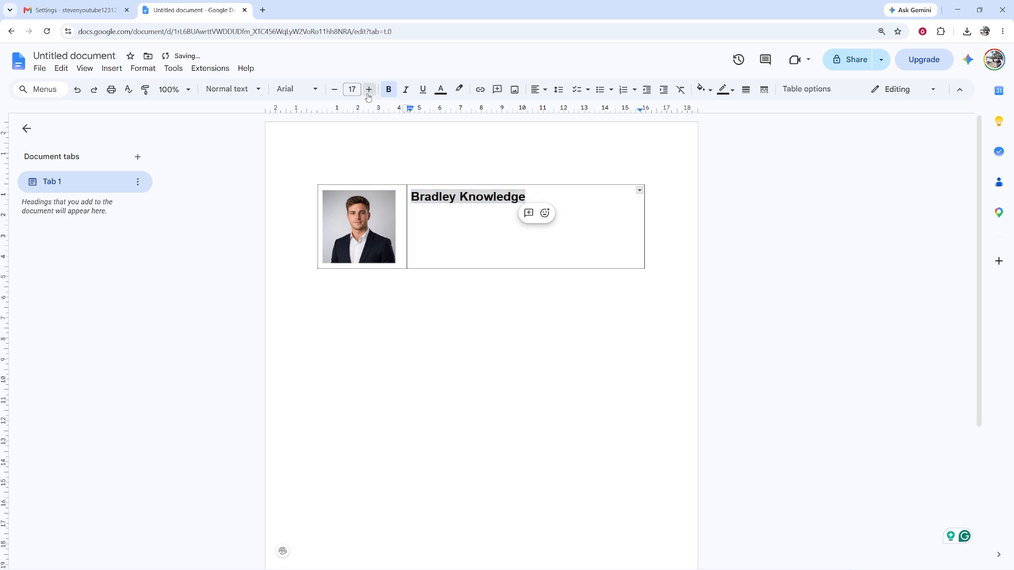
click(368, 90)
click(369, 89)
click(369, 90)
click(442, 186)
Add the job title "YouTube Specialist" on a line below the name in smaller, non-bold text, followed by a line break.
click(587, 198)
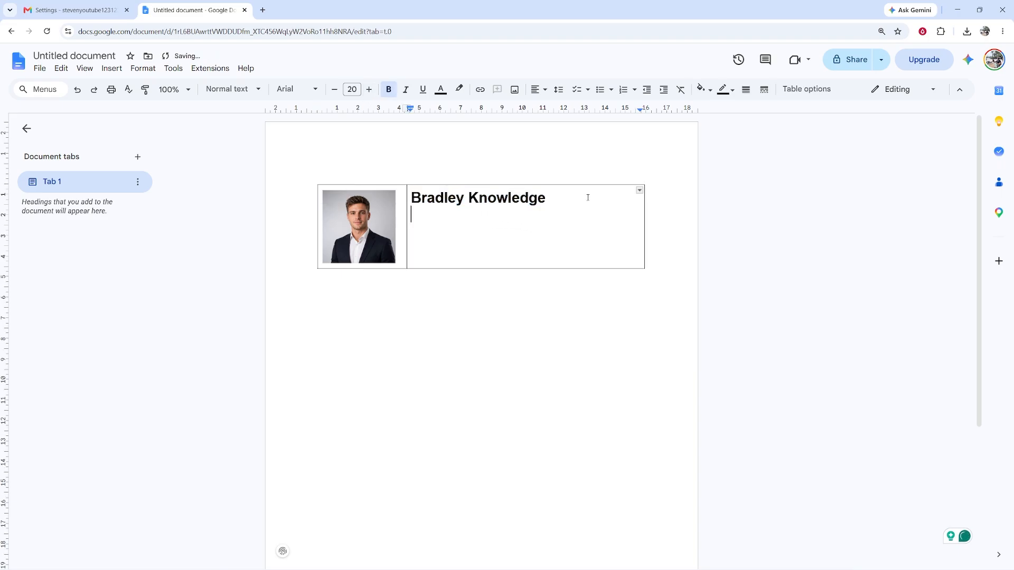
text(YouTube )
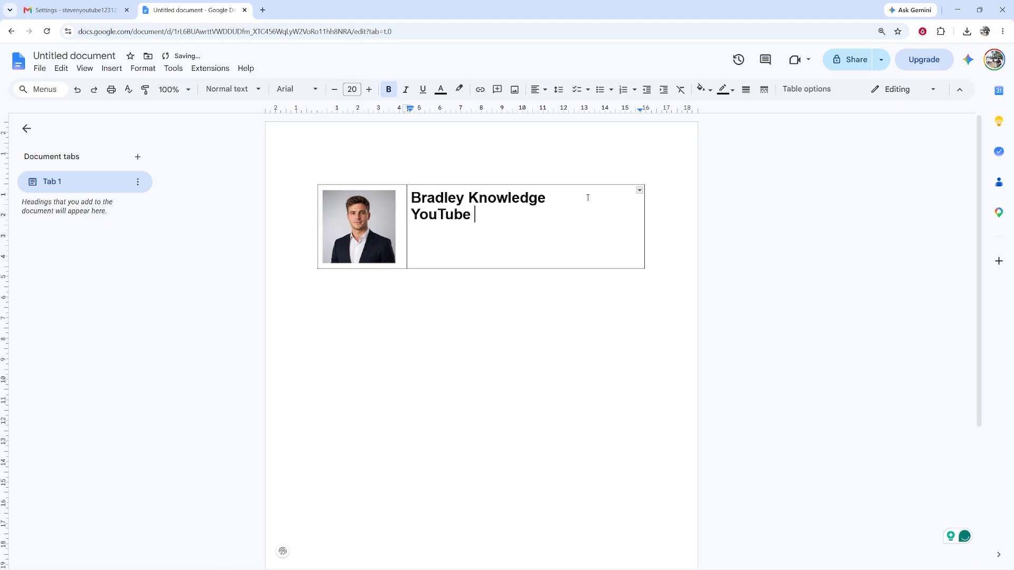
text(Specia)
click(334, 91)
click(334, 91)
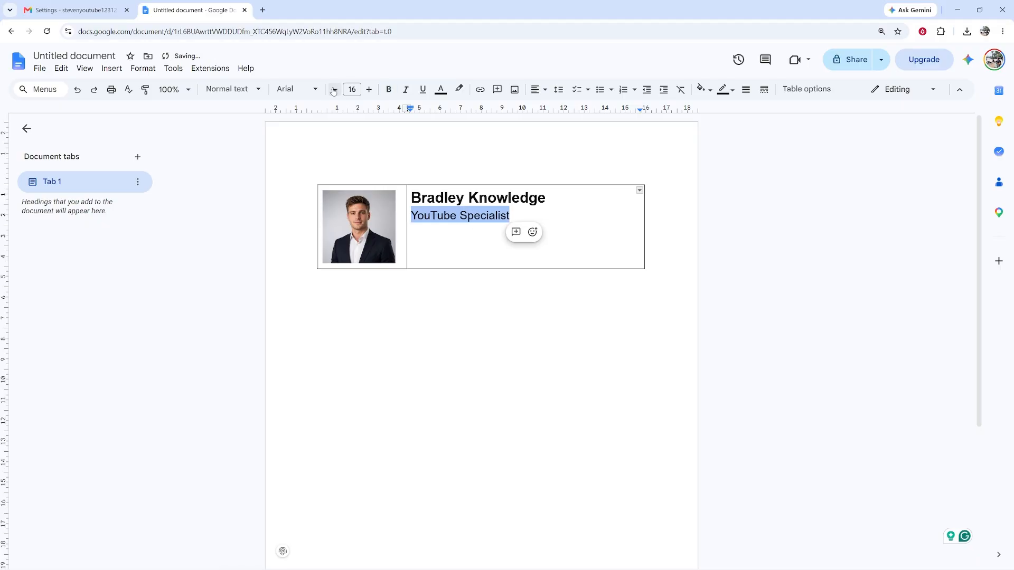
click(333, 91)
click(334, 91)
click(498, 215)
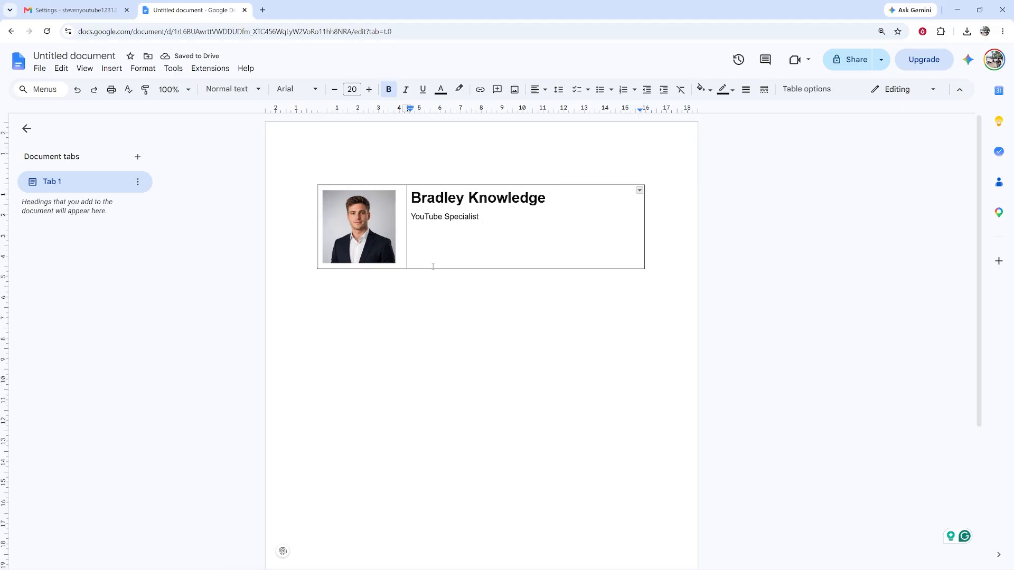
key(Return)
click(463, 303)
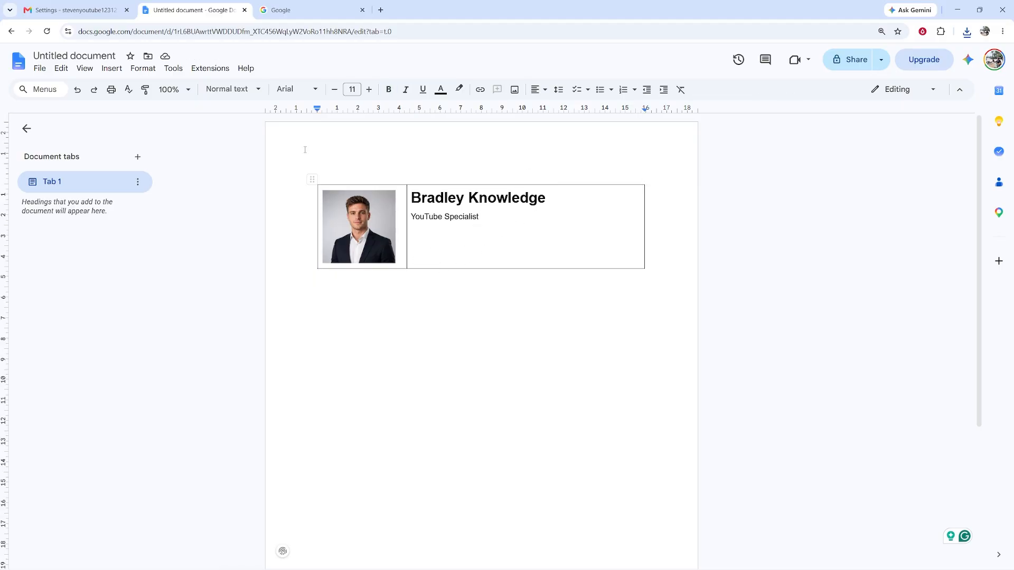
Search Google for "social media icons free" and open the Icons8 social media icons page from the results.
click(305, 10)
text(social media )
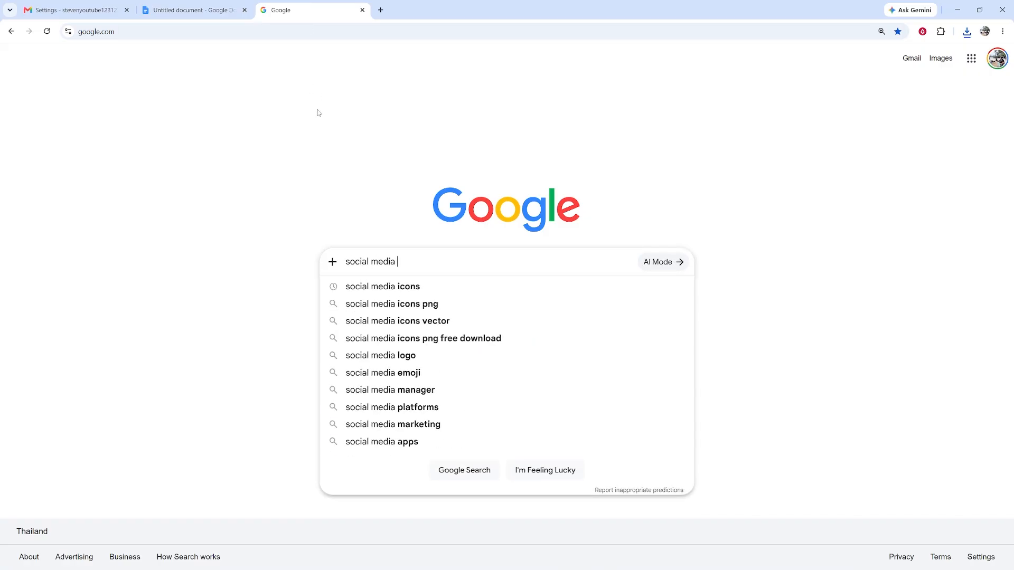
text(icons free)
key(Return)
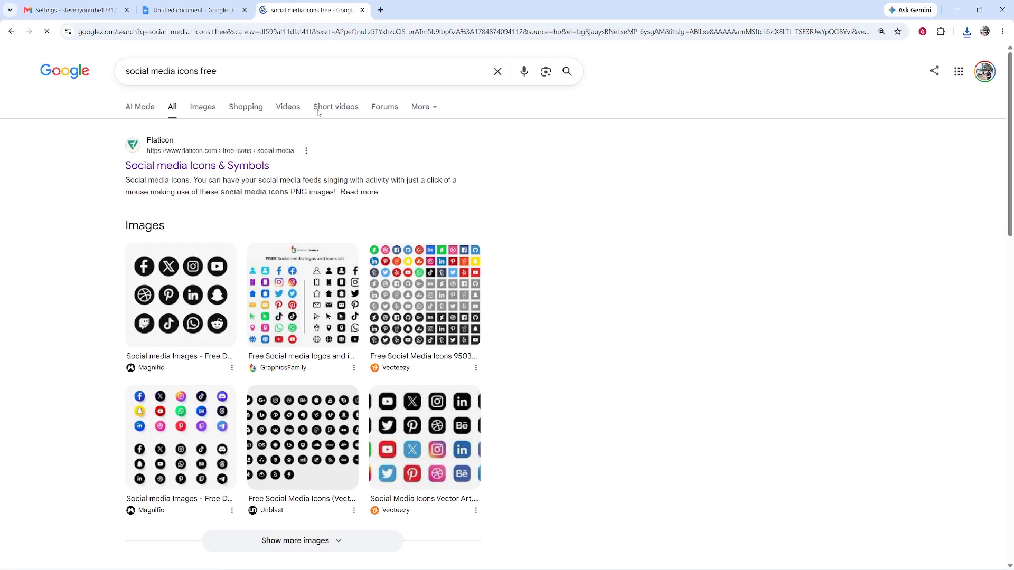
scroll(127, 286, down, 7)
scroll(127, 285, down, 2)
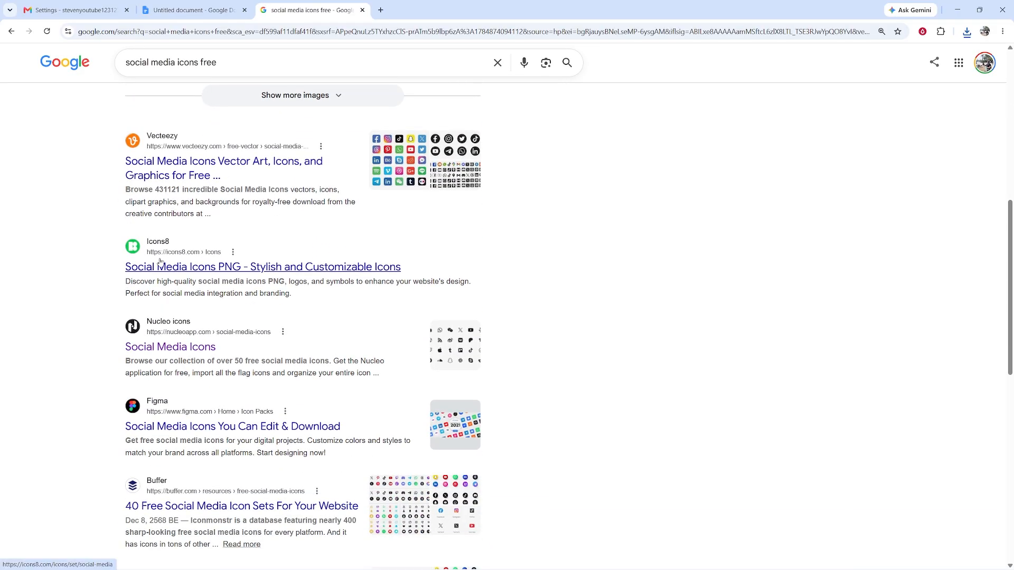
click(146, 269)
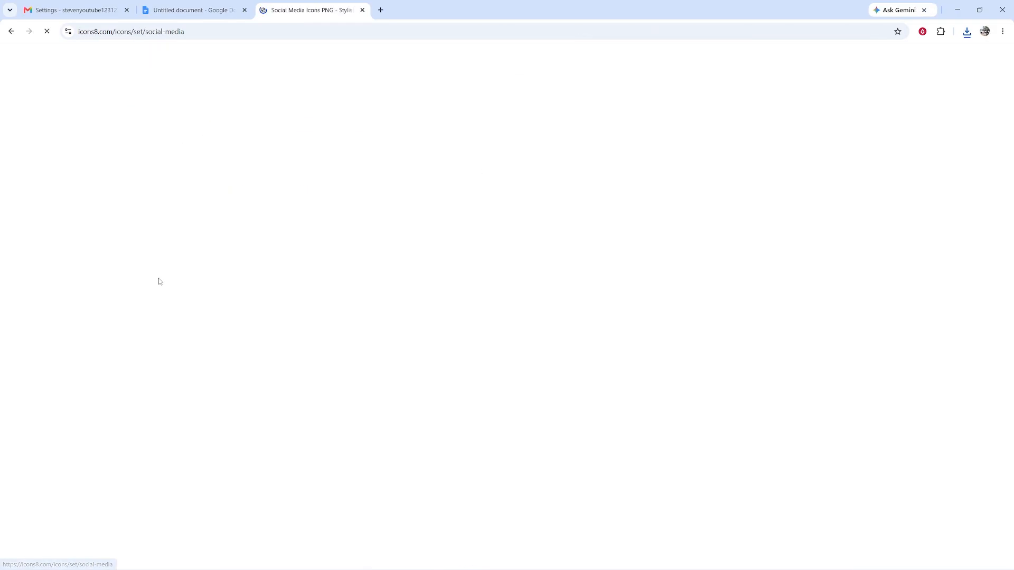
Browse the social media icon sets and show all icons of the Material Filled section.
scroll(330, 185, down, 5)
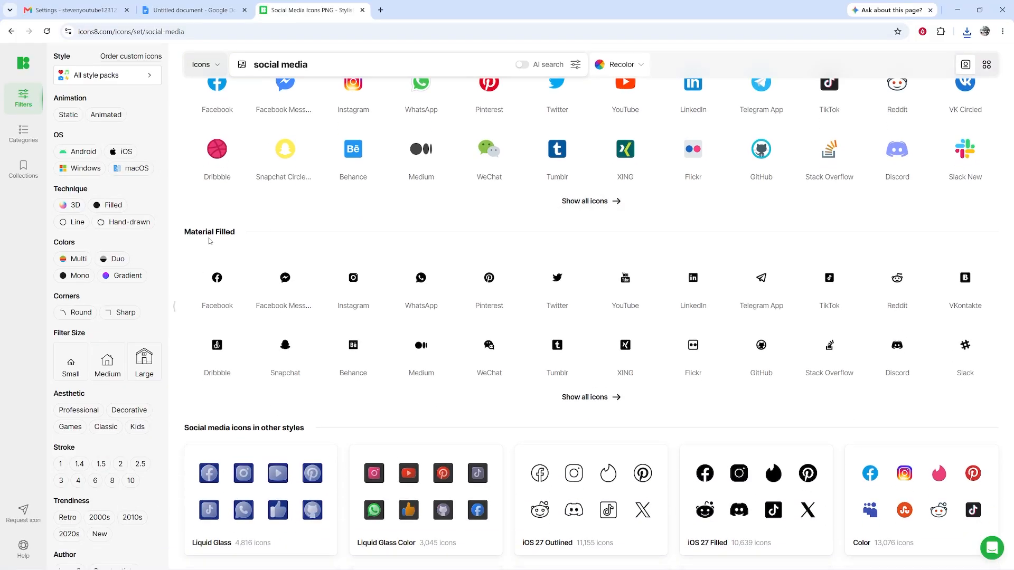
drag(185, 233, 241, 235)
click(242, 234)
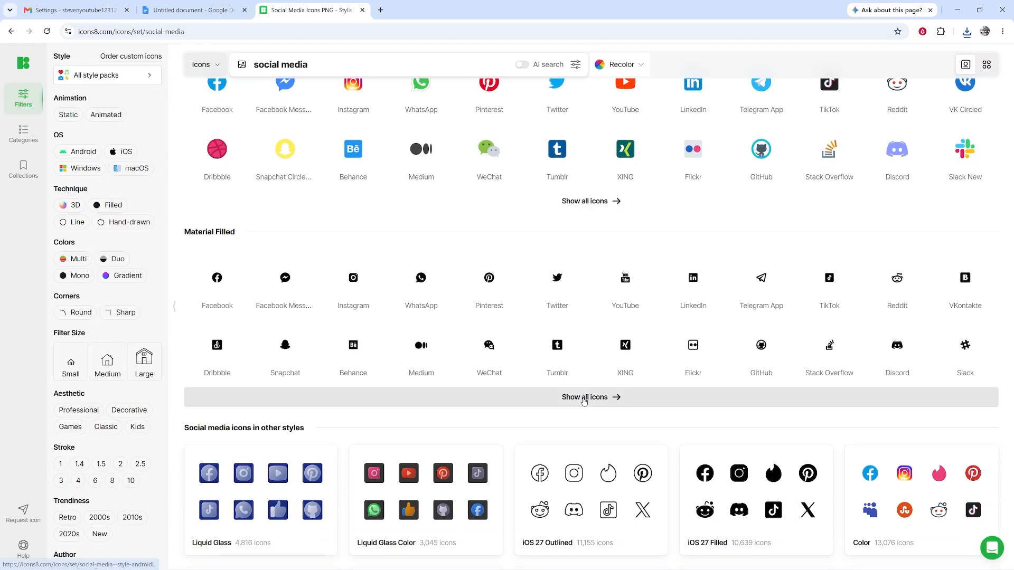
click(585, 404)
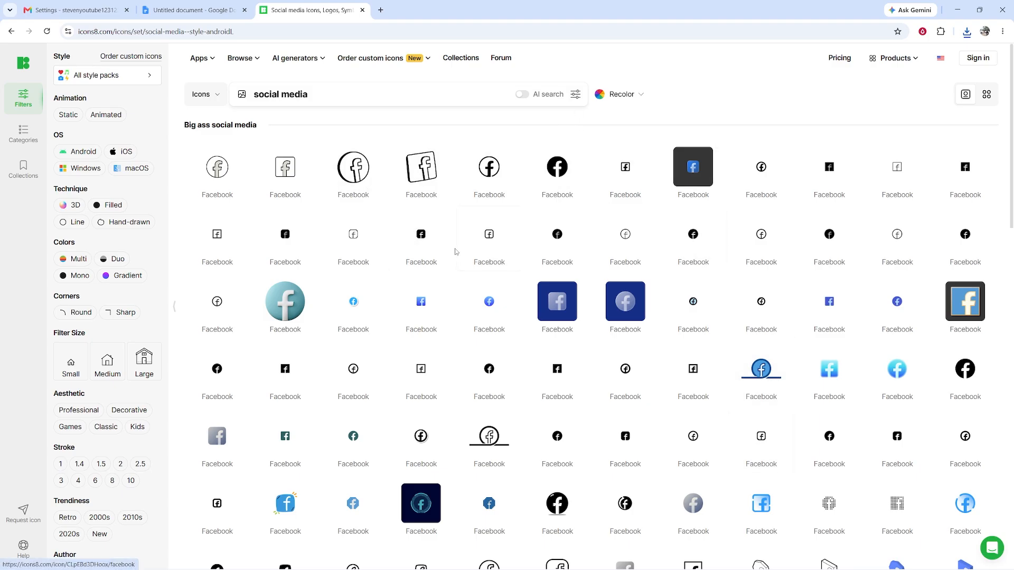
scroll(500, 383, down, 2)
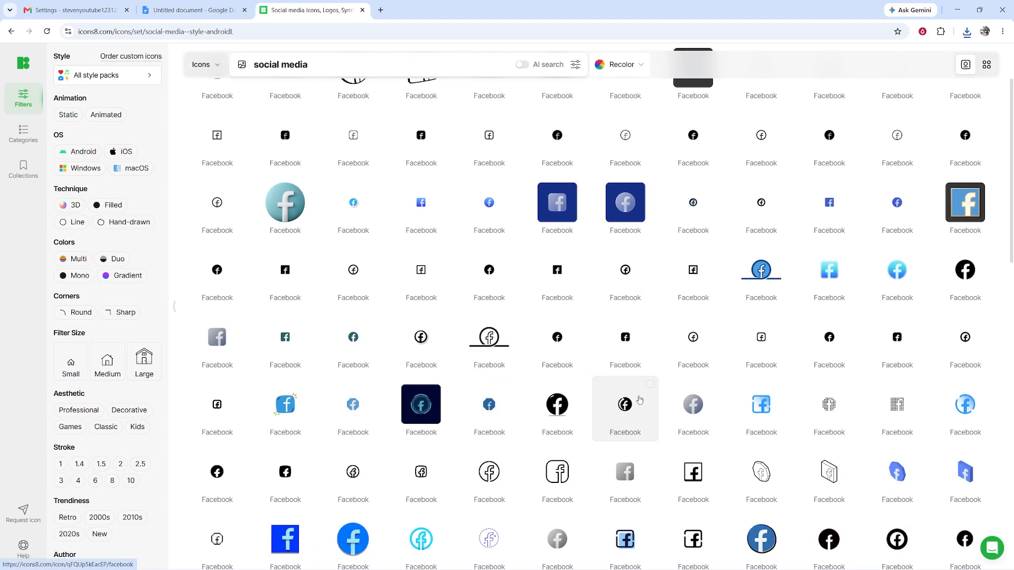
Search the icon library for "instagram" and download the Windows 11 Color Instagram icon as a 48×48 PNG.
click(388, 94)
text(instagram)
key(Return)
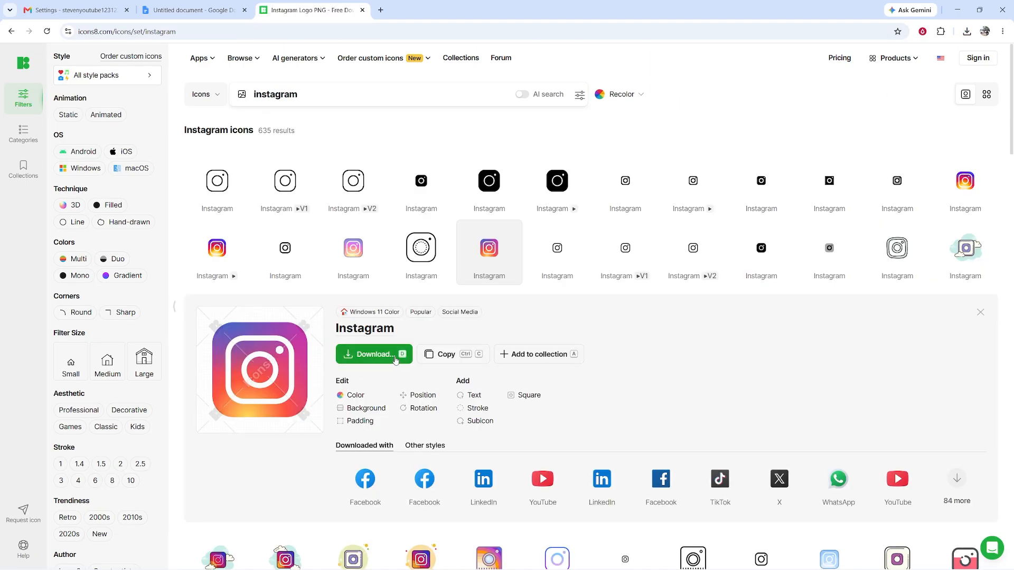
click(369, 353)
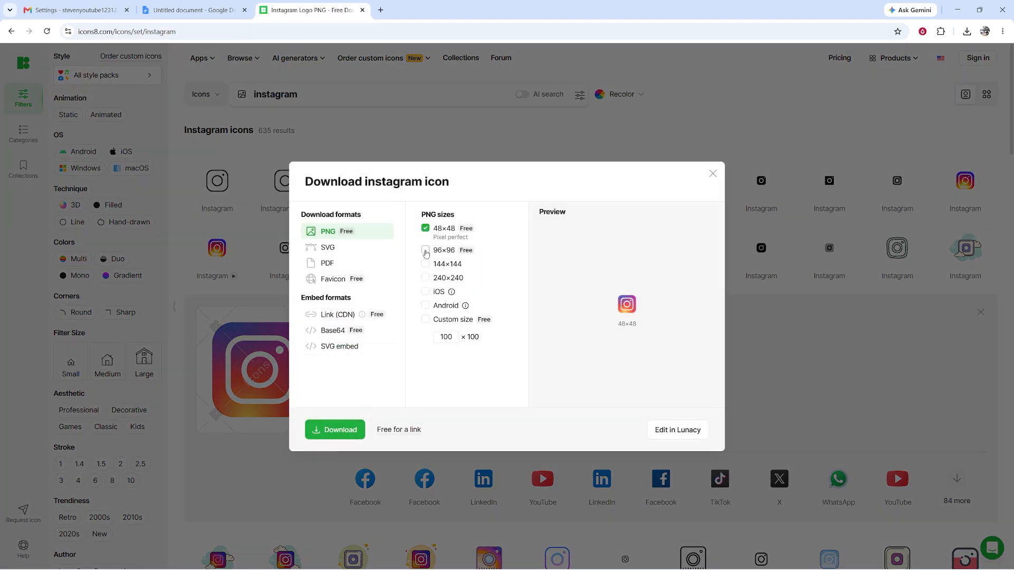
Search the icon library for "youtube" and download the red YouTube icon as a 48×48 PNG.
drag(303, 94, 170, 93)
text(youtube)
key(Return)
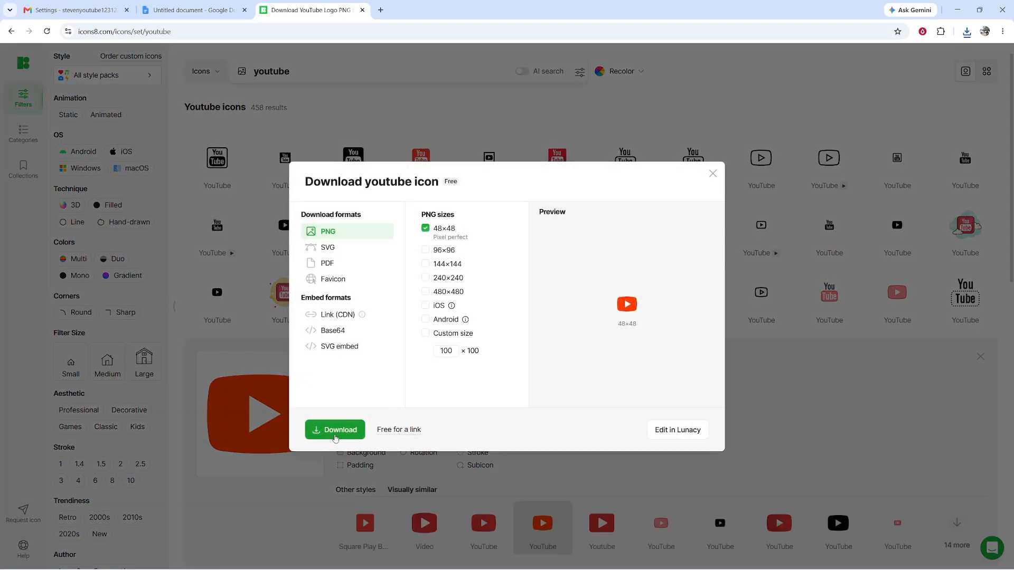
click(334, 433)
Search the icon library for "x" and download the Windows 11 Color X icon with the dark square background as a 48-pixel image.
drag(315, 72, 227, 73)
text(x)
key(Return)
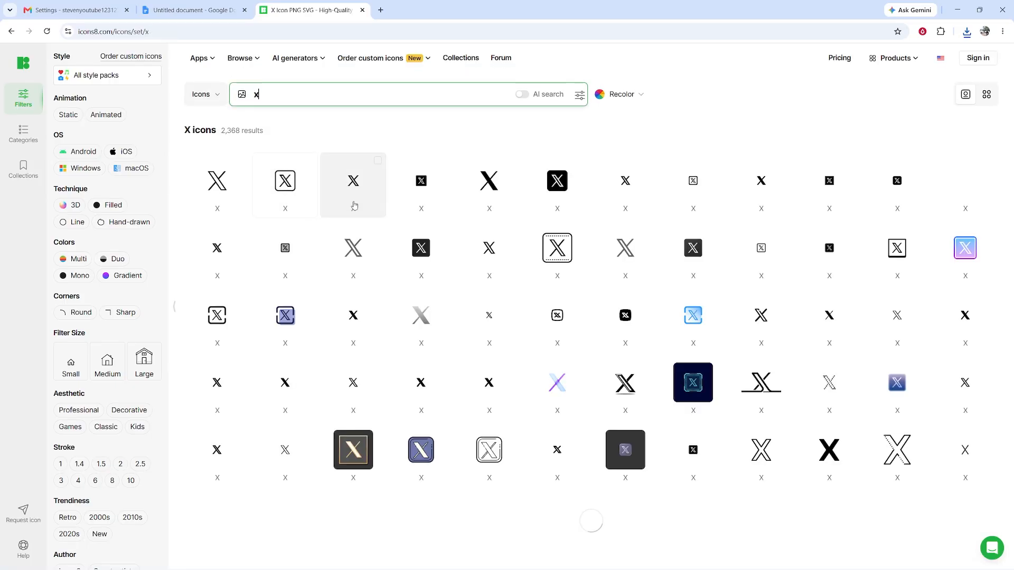
click(693, 247)
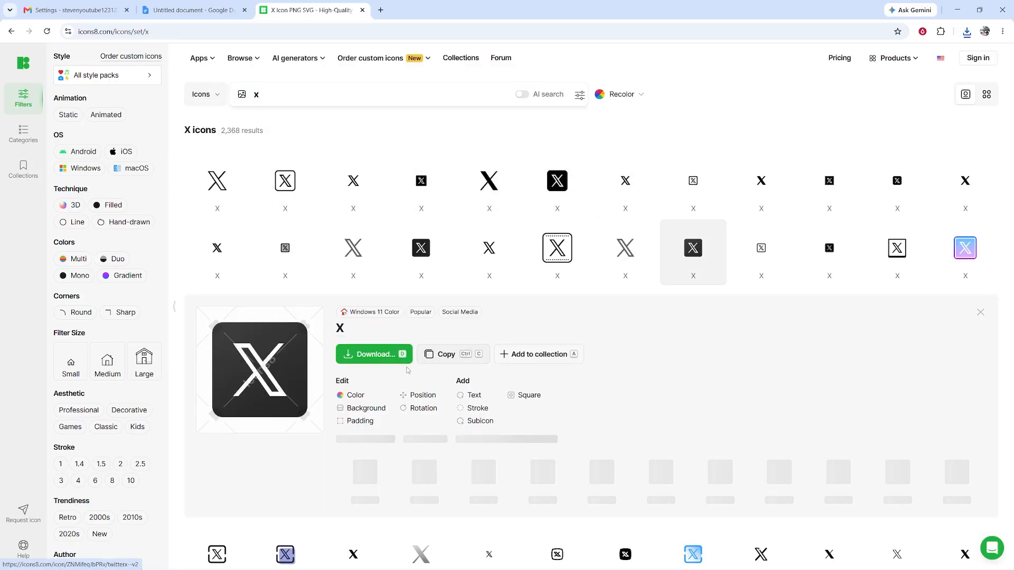
click(352, 363)
key(Escape)
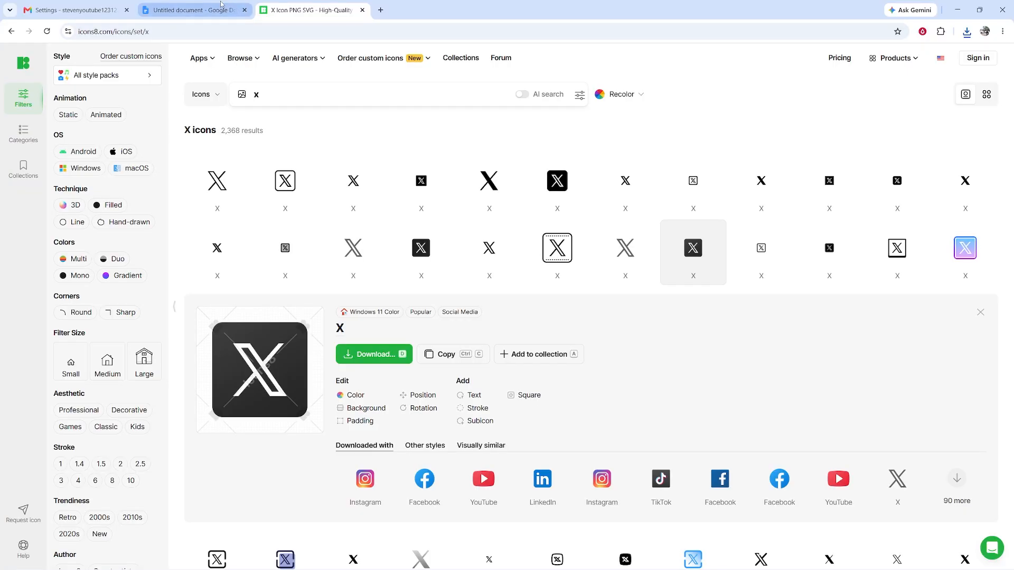
Return to the signature document and insert icons8-x-48, icons8-youtube-48 and icons8-instagram-48 from Downloads below the job title.
click(194, 10)
click(432, 258)
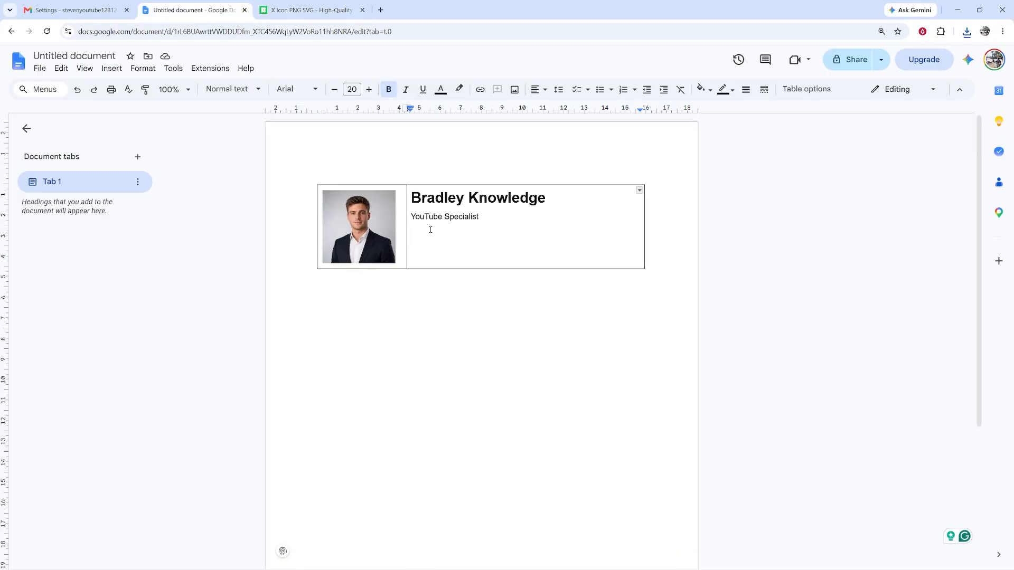
click(112, 68)
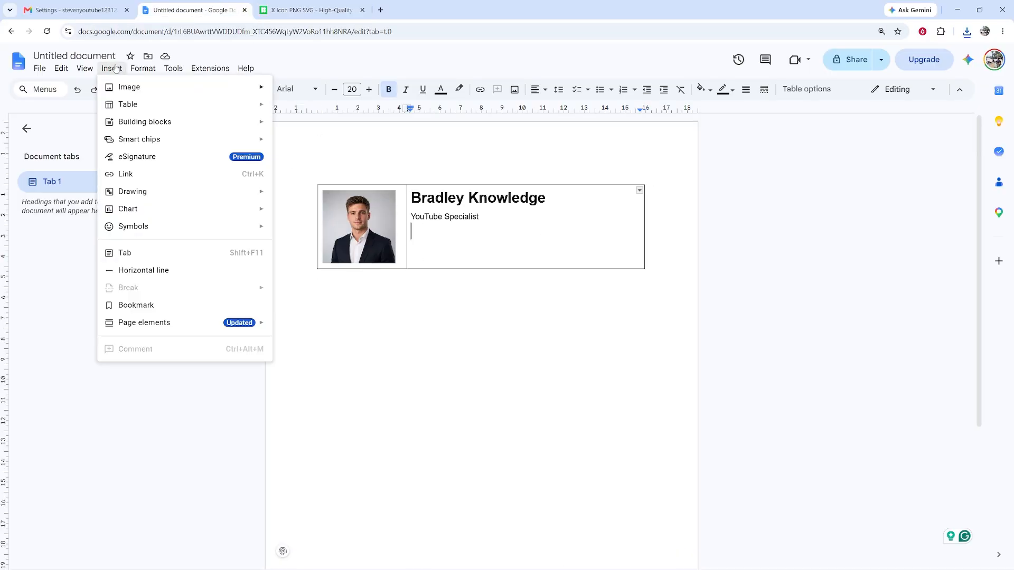
mouse_move(254, 87)
click(319, 94)
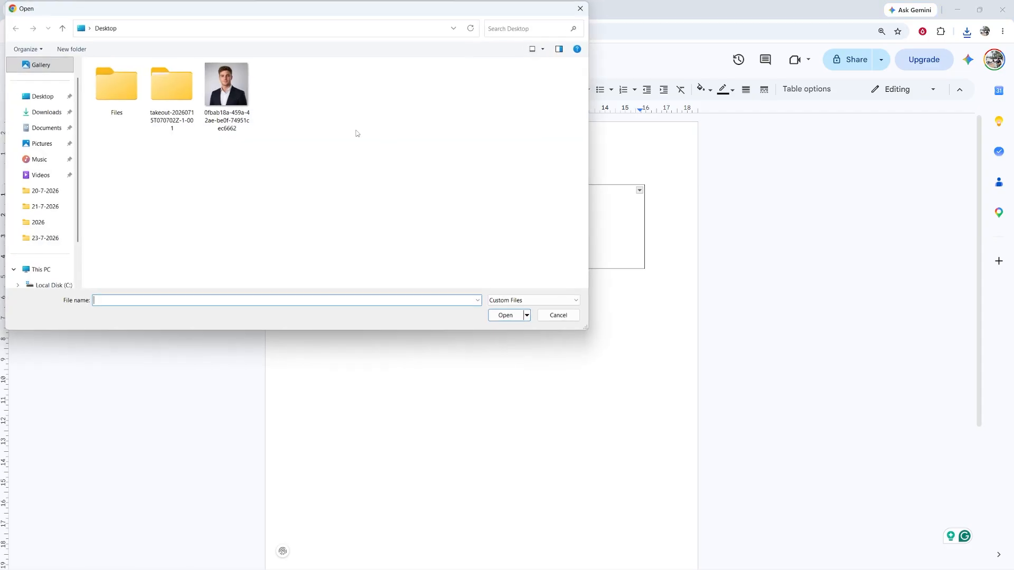
click(45, 112)
click(225, 108)
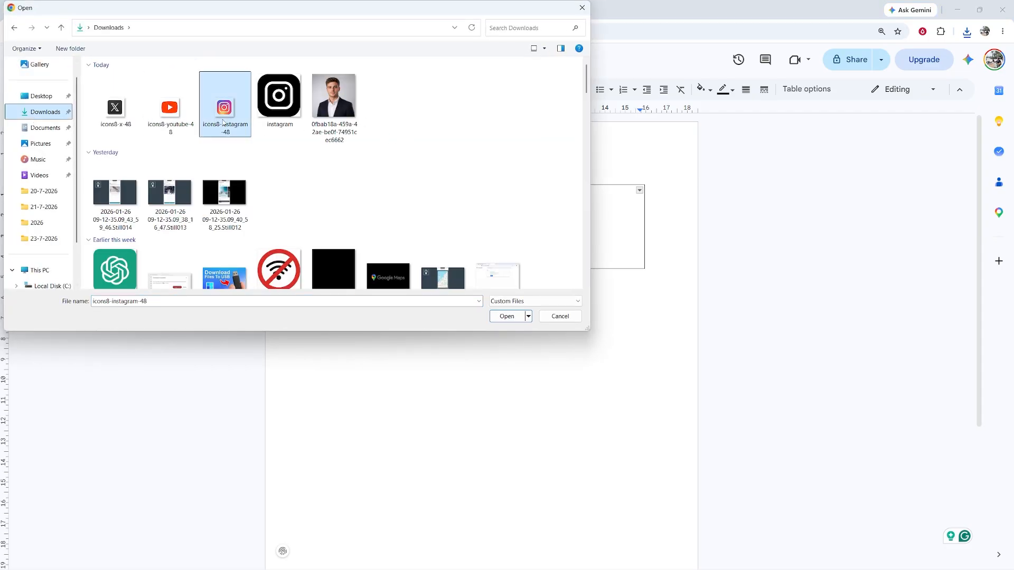
ctrl+click(168, 123)
ctrl+click(134, 122)
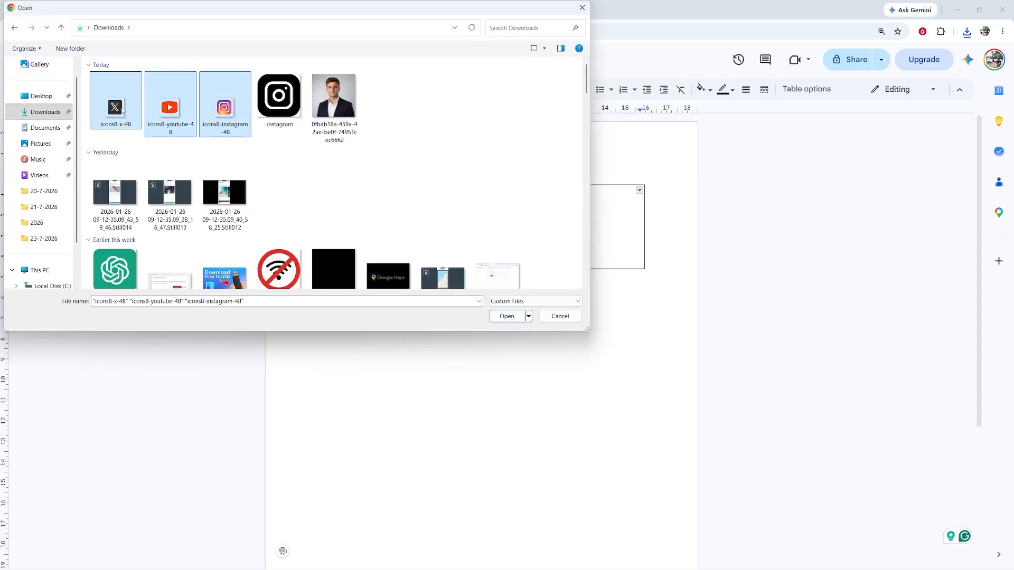
click(499, 318)
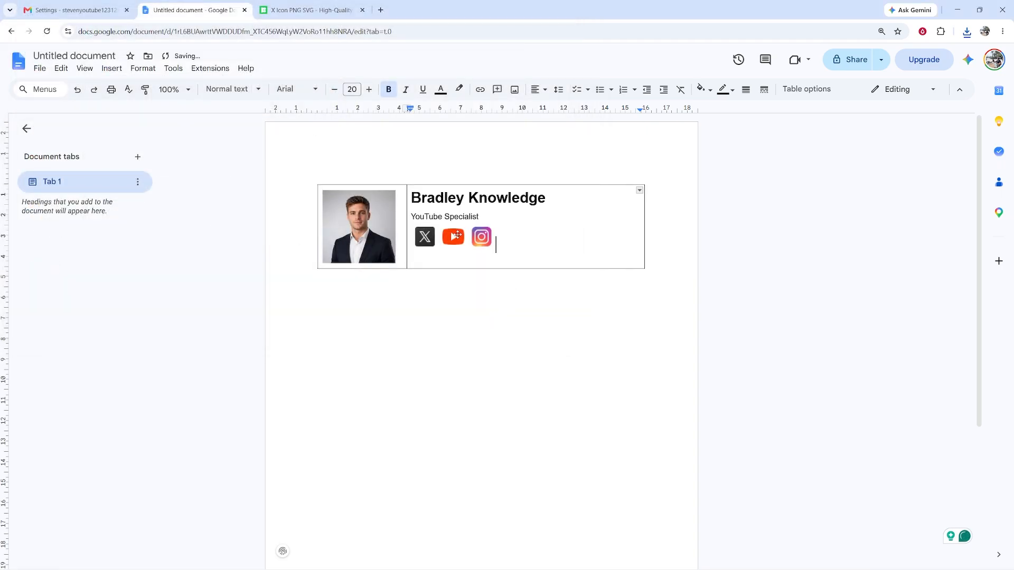
Shrink the three social media icons and arrange them as Instagram, X, YouTube on the line at the bottom of the cell.
click(428, 237)
drag(436, 248, 456, 246)
click(453, 242)
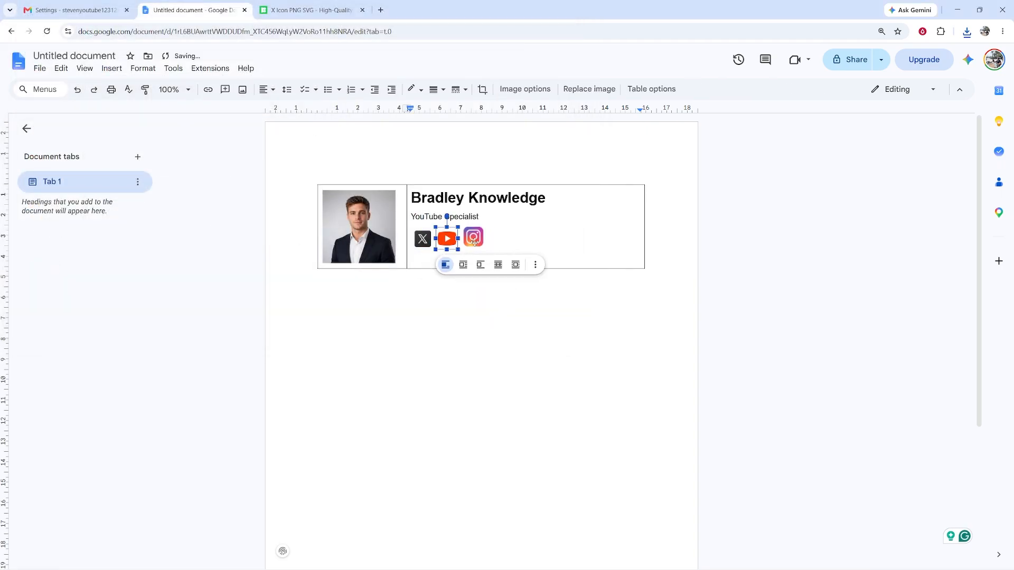
click(474, 241)
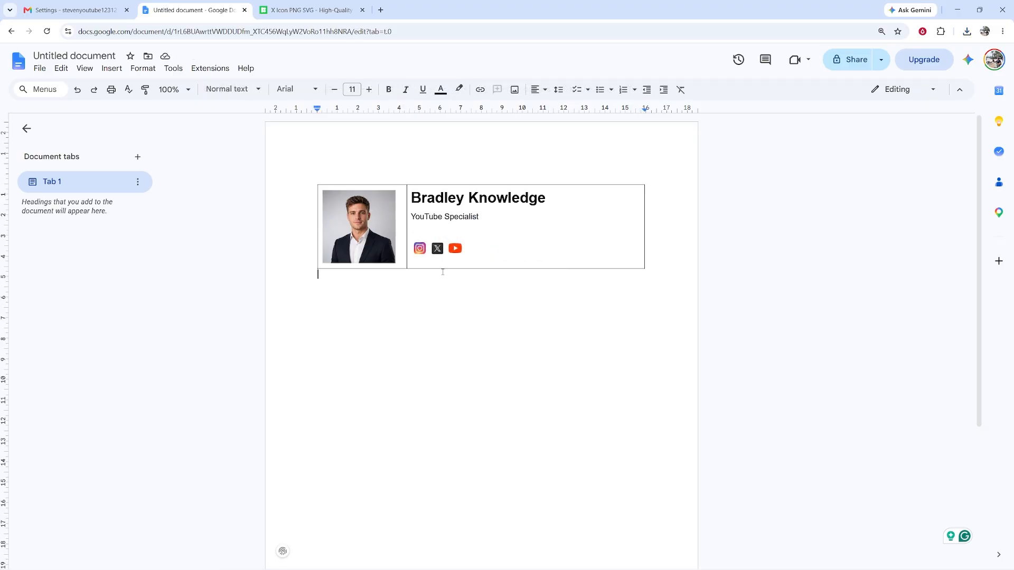
Set the bottom, right and top borders of the table's name cell to 0 pt.
click(438, 270)
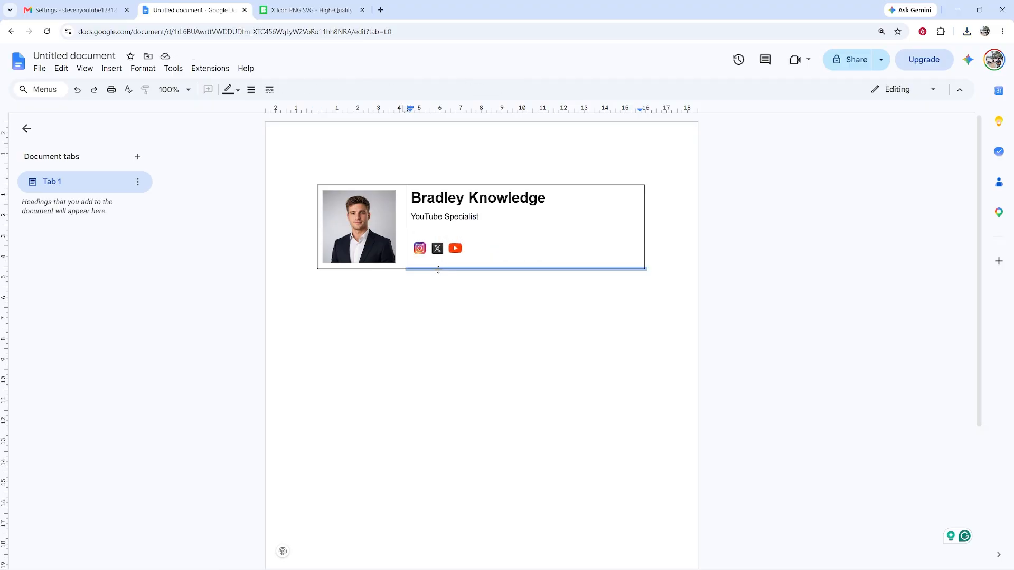
click(251, 90)
click(267, 108)
click(532, 306)
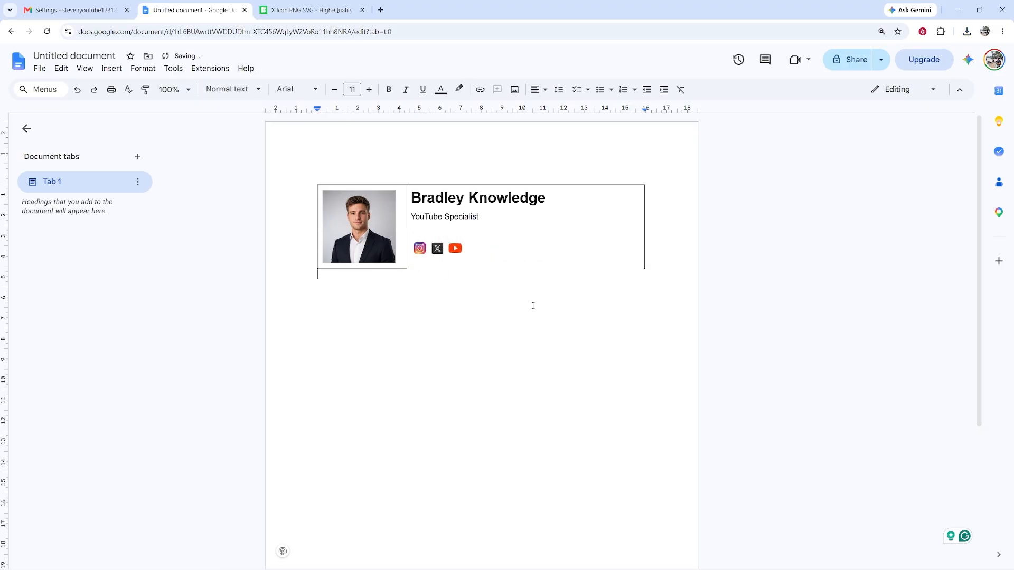
click(645, 226)
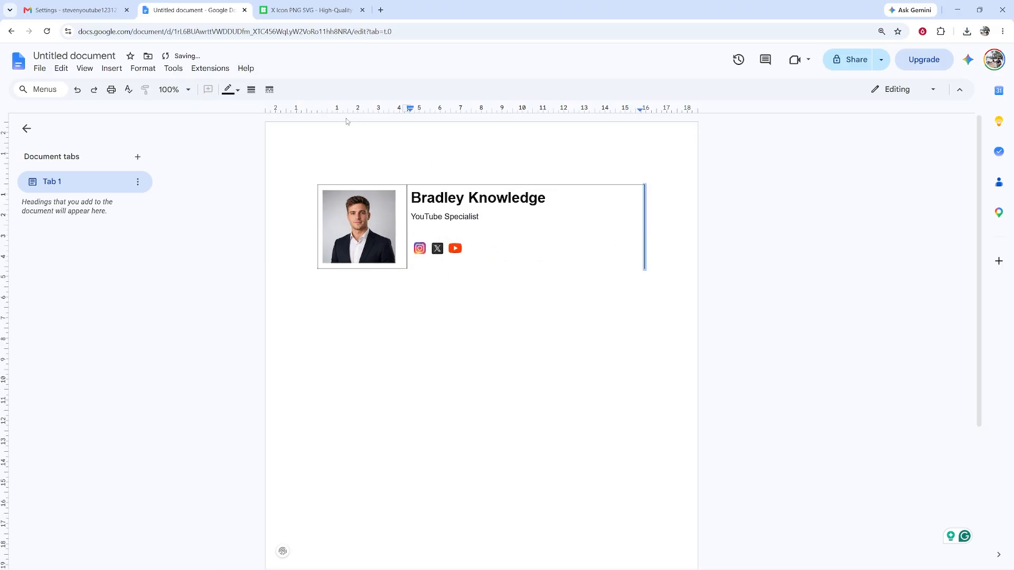
click(252, 89)
click(281, 114)
click(560, 186)
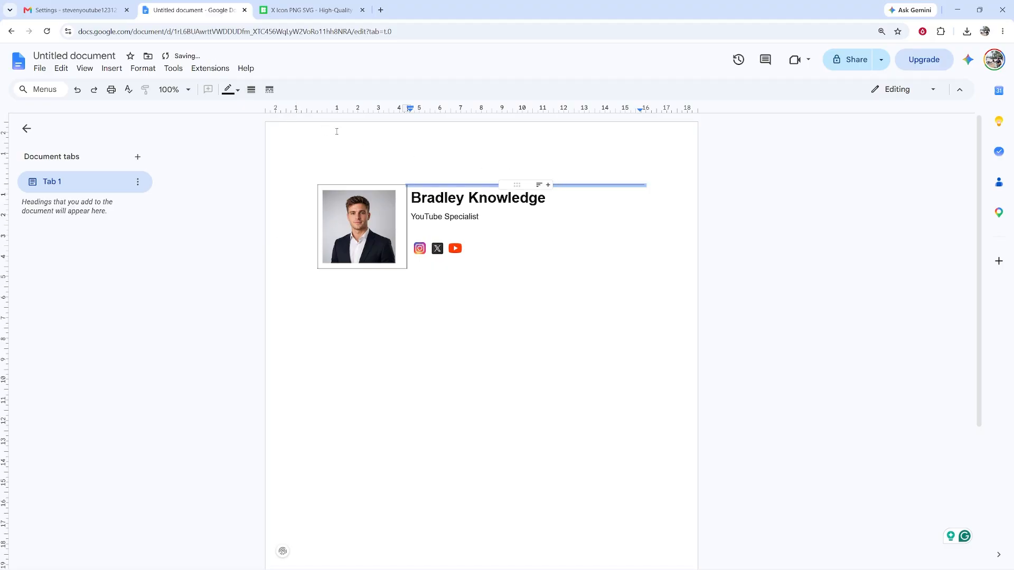
click(252, 89)
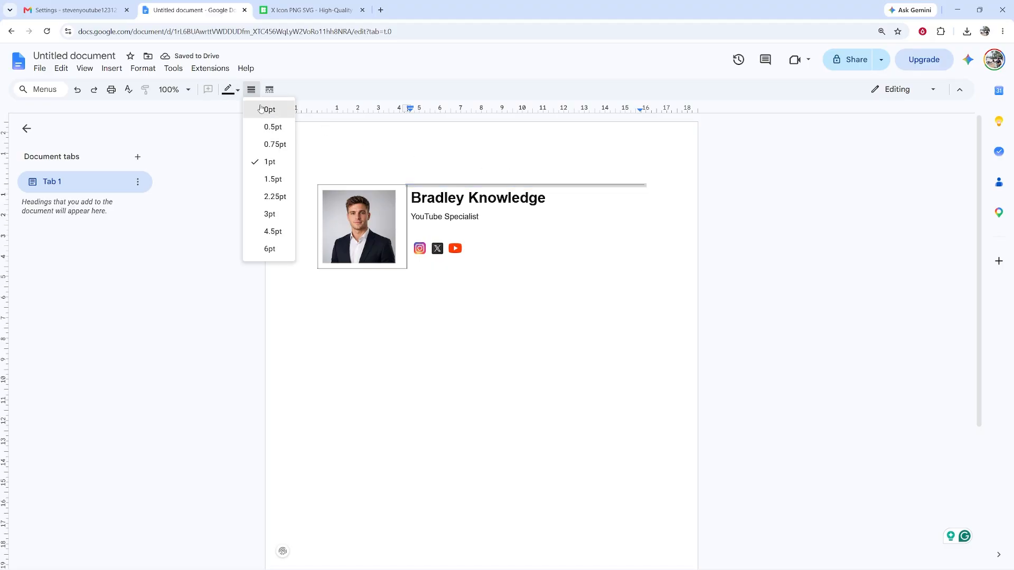
click(279, 107)
Remove the outer borders around the portrait cell, keeping only the divider between the two cells.
click(363, 179)
click(363, 185)
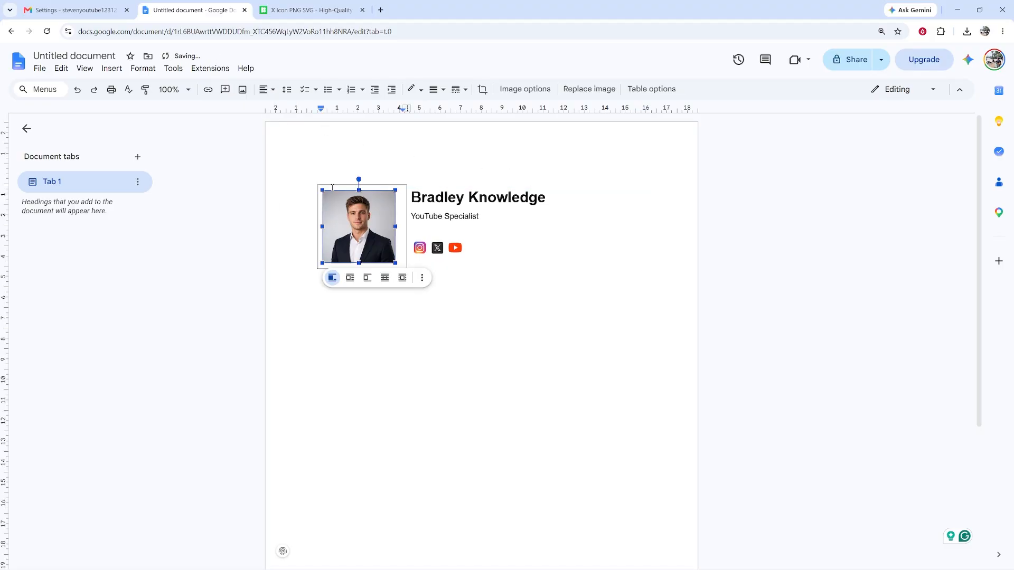
click(370, 269)
click(396, 291)
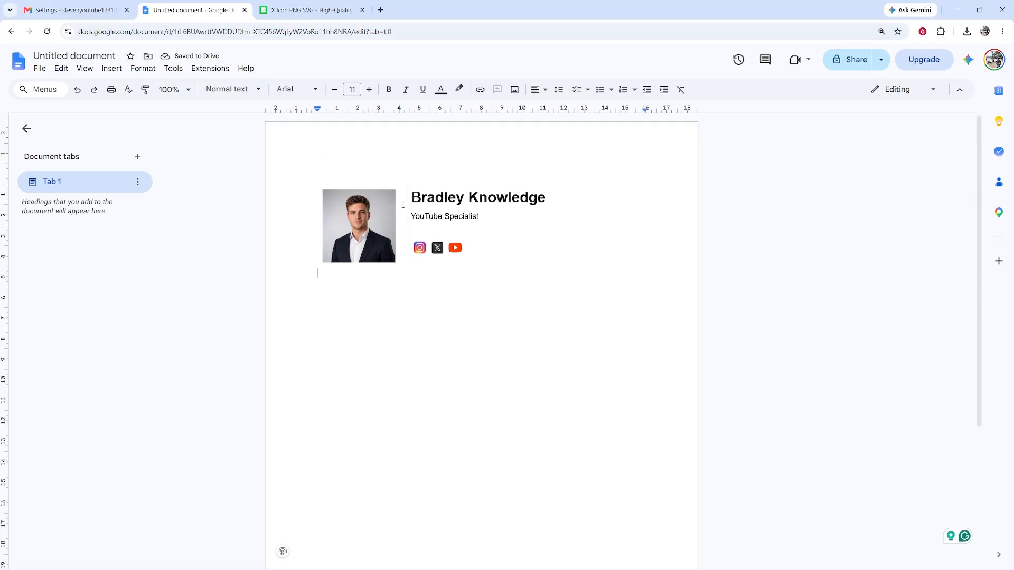
Set the vertical divider between the portrait and the text to a width of 2.25 pt.
click(406, 201)
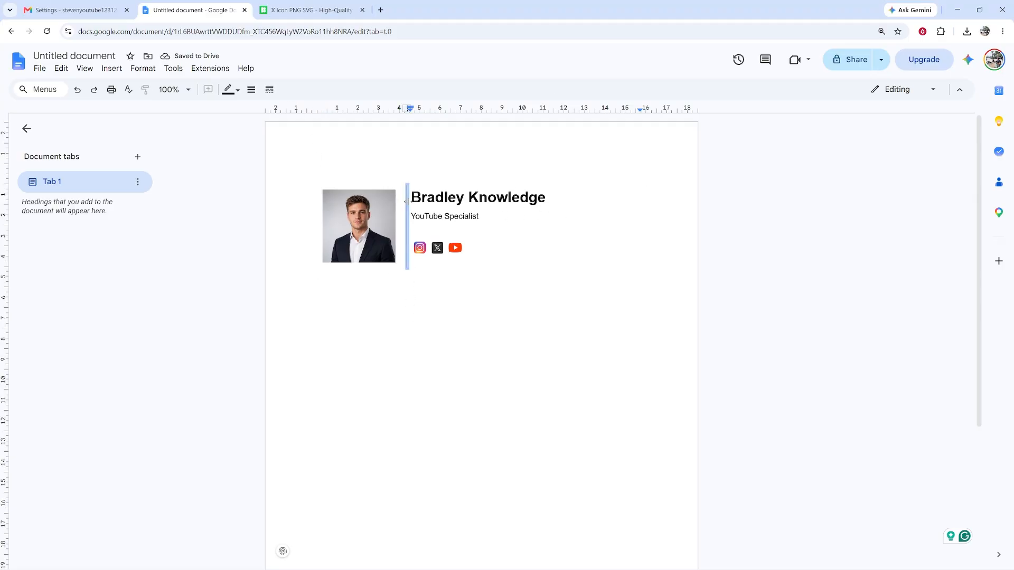
click(252, 89)
click(269, 196)
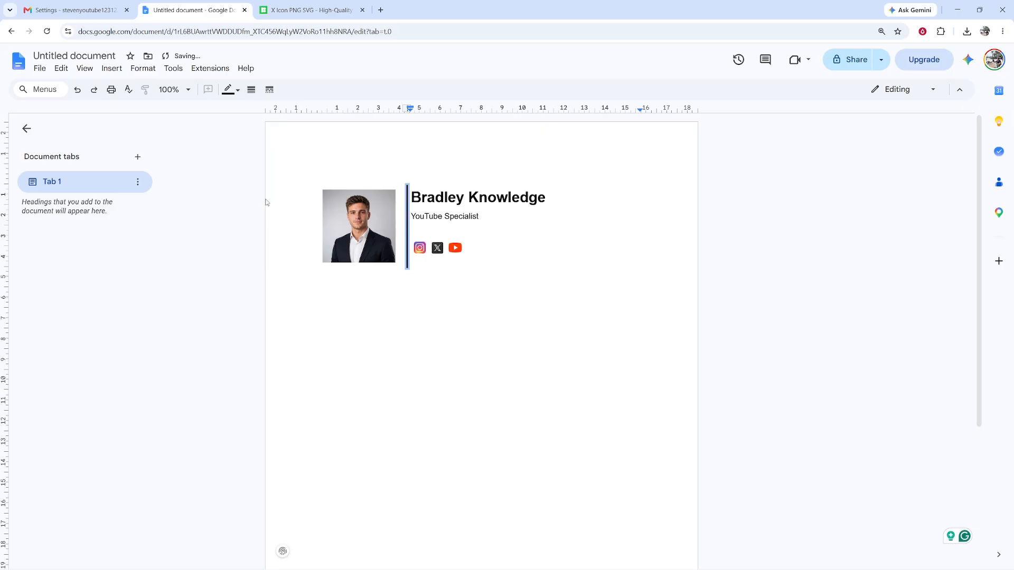
click(405, 172)
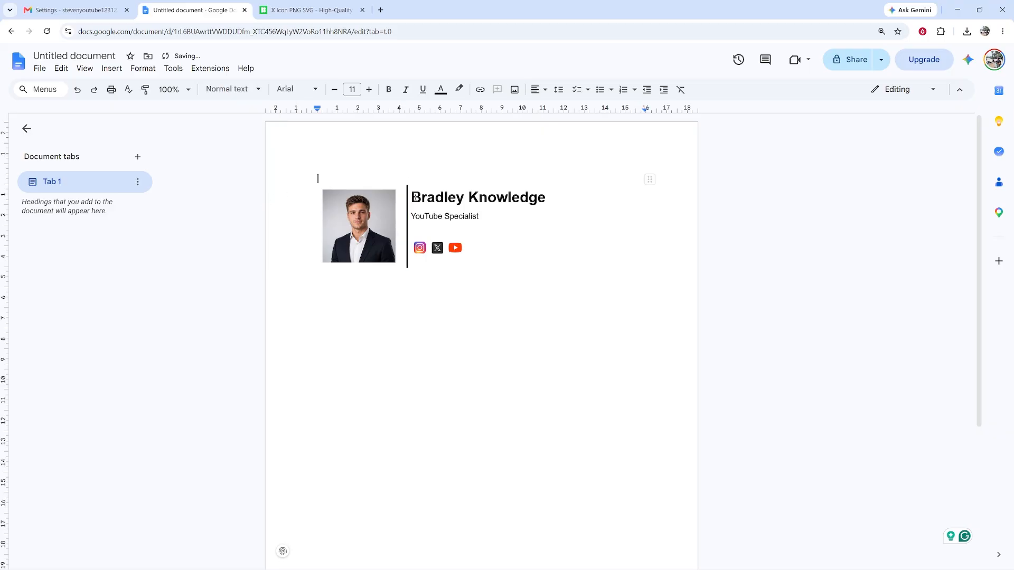
Select the whole signature table with portrait, name, title and icons, and copy it.
click(390, 249)
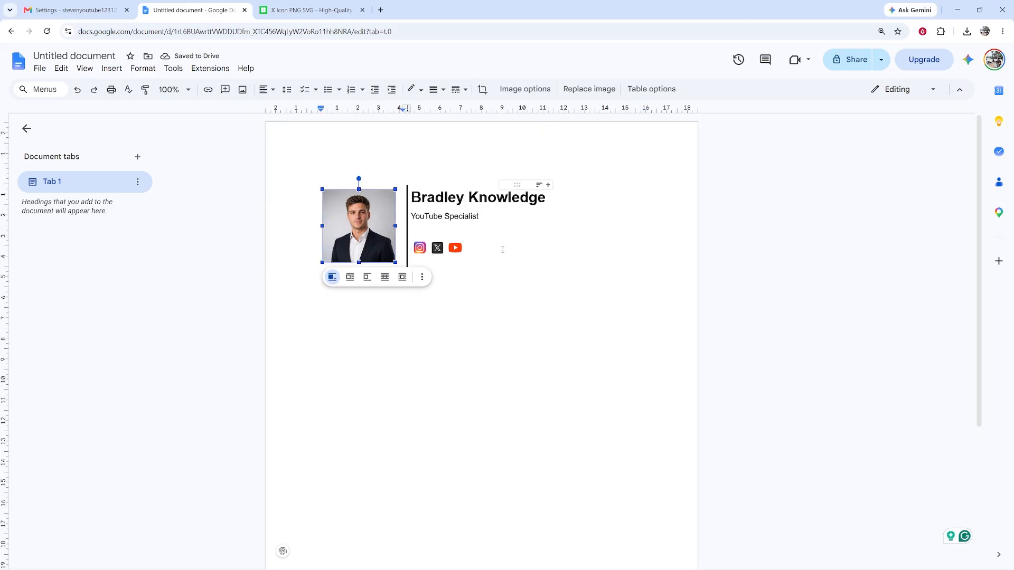
double_click(475, 230)
click(482, 216)
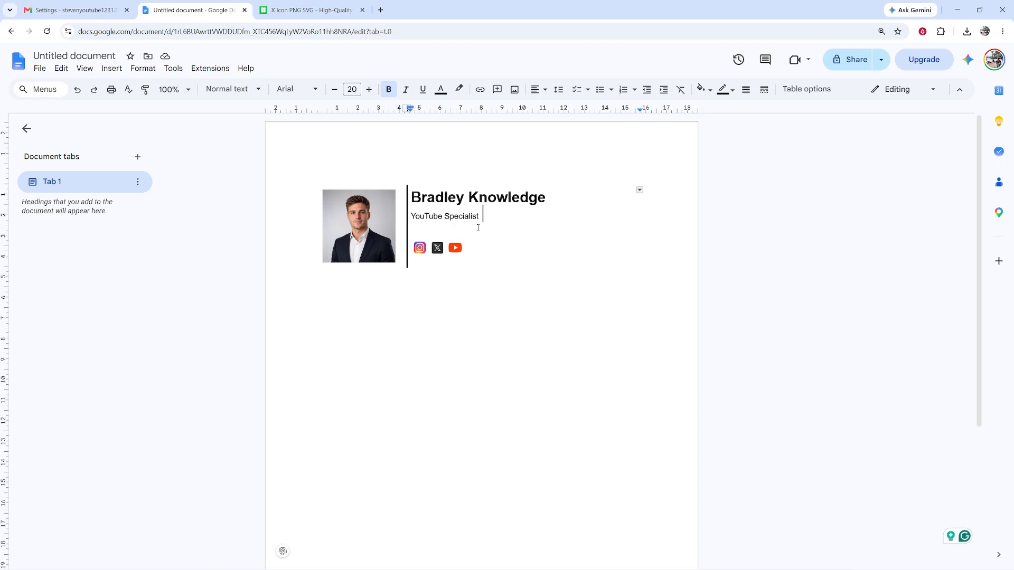
click(478, 228)
drag(302, 170, 505, 246)
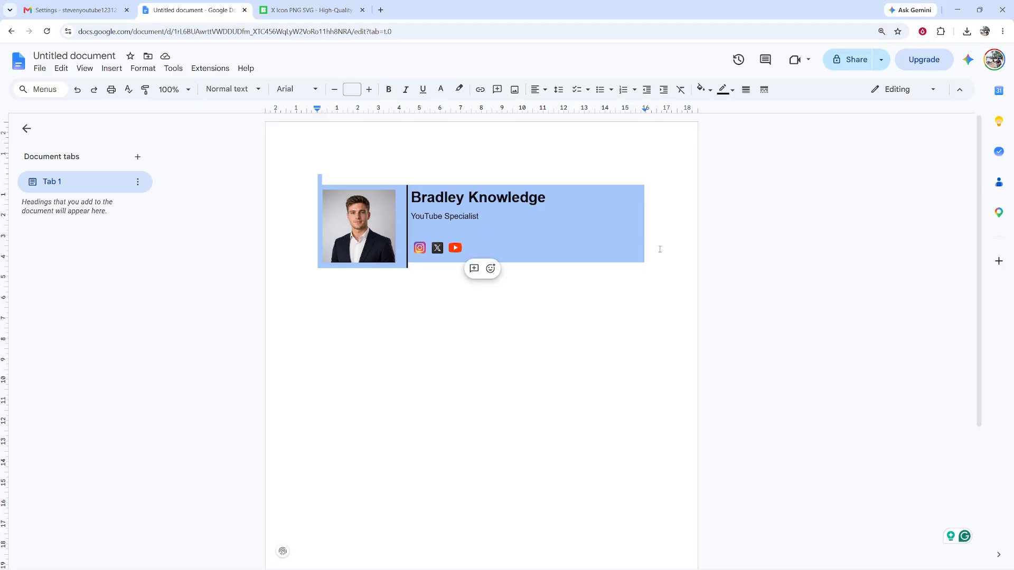
right_click(498, 218)
click(527, 247)
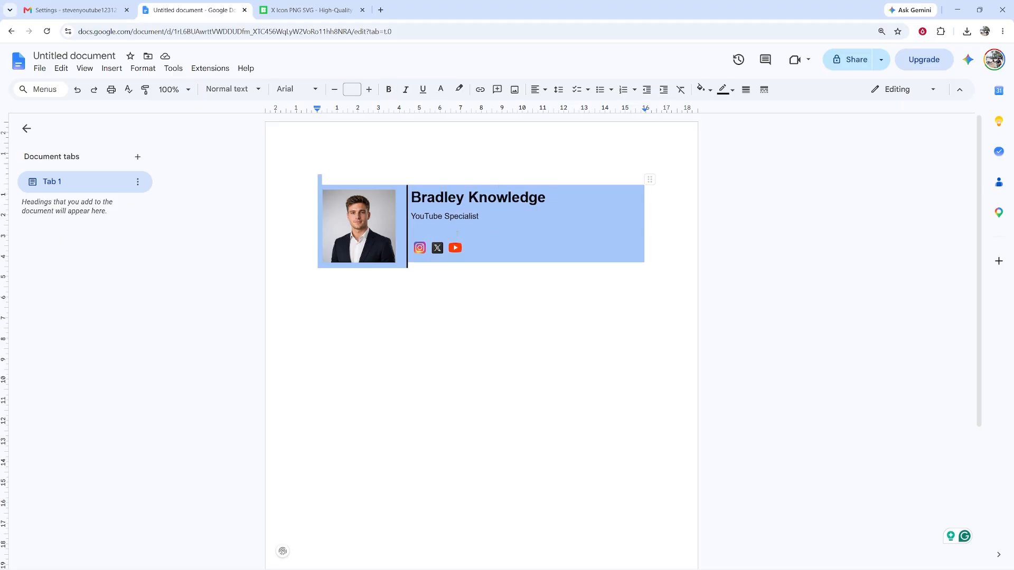
Switch to the Gmail settings and paste the copied signature into the YT EXAMPLE signature.
click(79, 8)
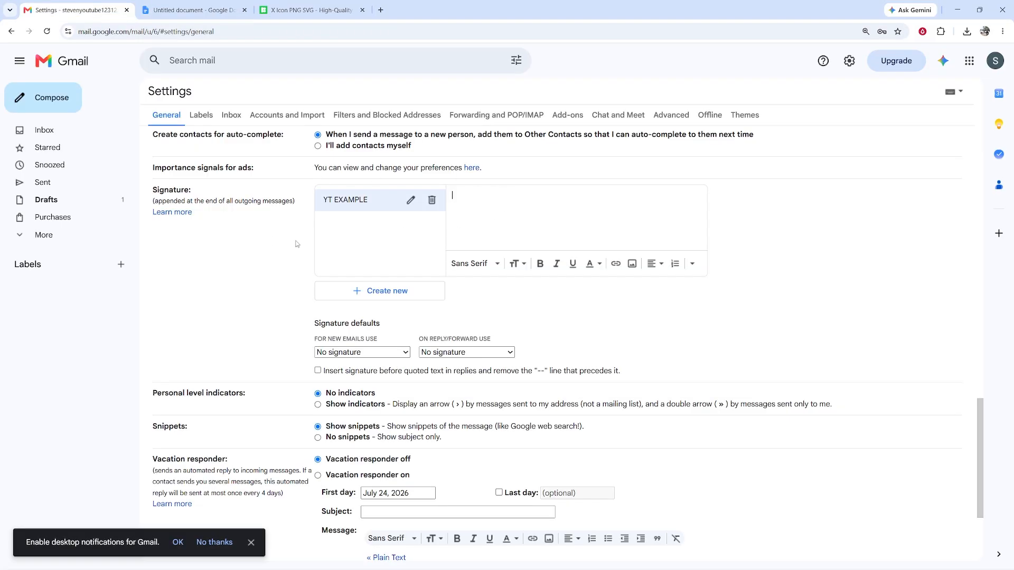
right_click(494, 199)
click(536, 298)
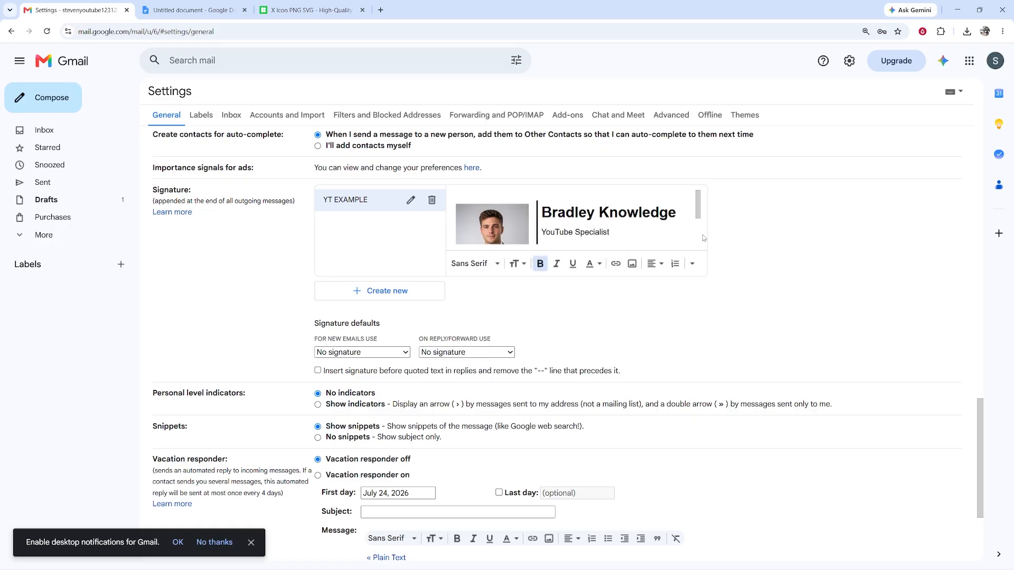
mouse_move(698, 211)
mouse_down()
mouse_move(696, 225)
mouse_move(690, 210)
mouse_up()
scroll(690, 213, down, 1)
scroll(690, 213, up, 1)
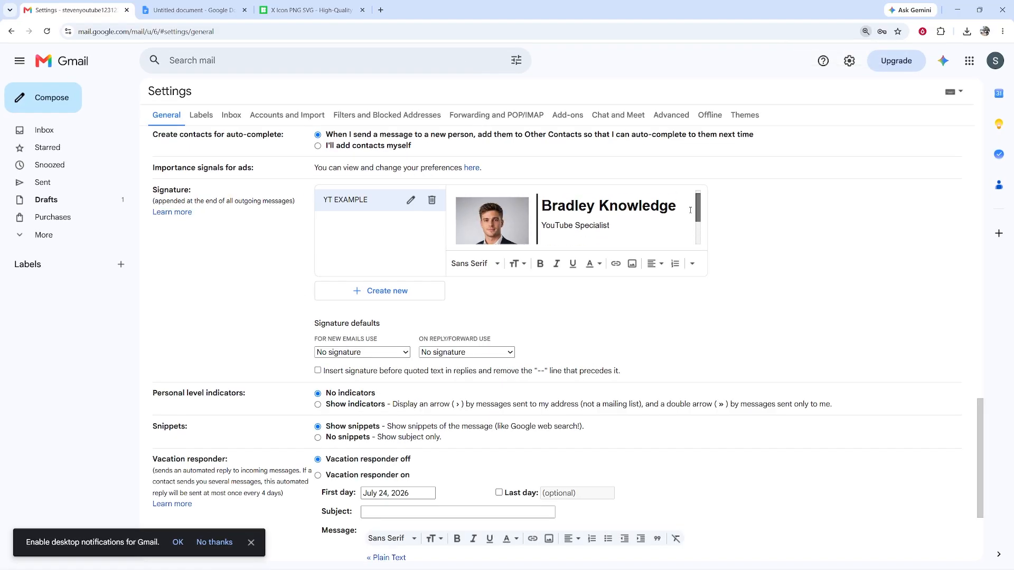
Try to save the Gmail settings with the signature pasted directly from the document.
scroll(690, 210, down, 2)
scroll(745, 298, down, 3)
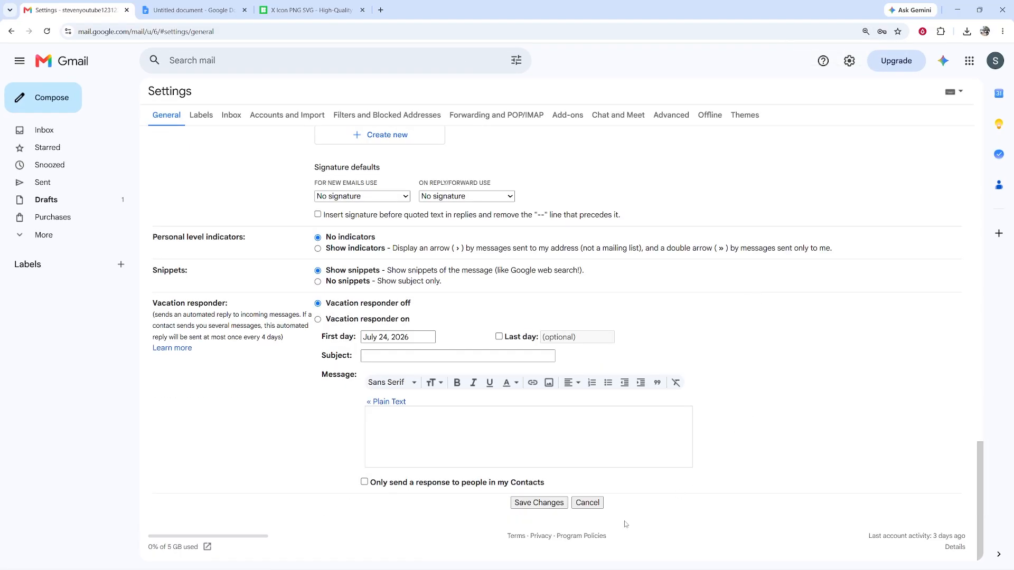
click(525, 503)
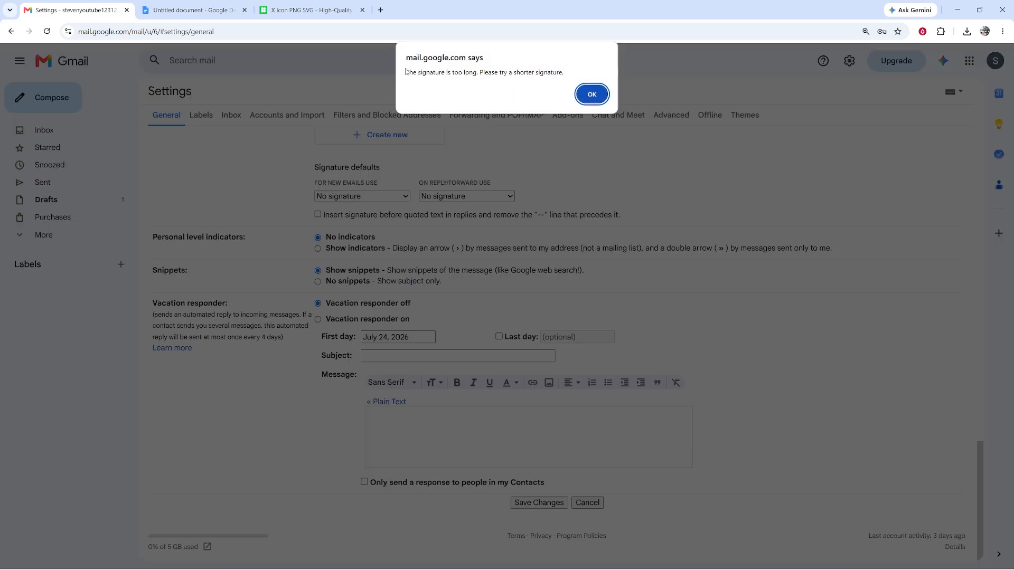
drag(406, 72, 563, 72)
click(592, 95)
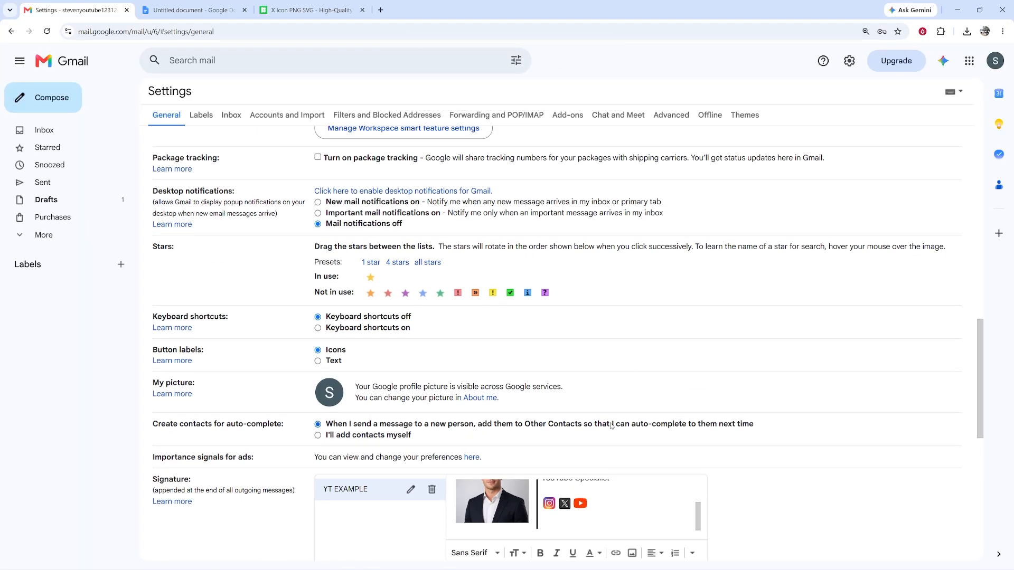
Return to Google Docs, copy the signature table again and switch back to Gmail.
click(665, 372)
scroll(665, 373, down, 1)
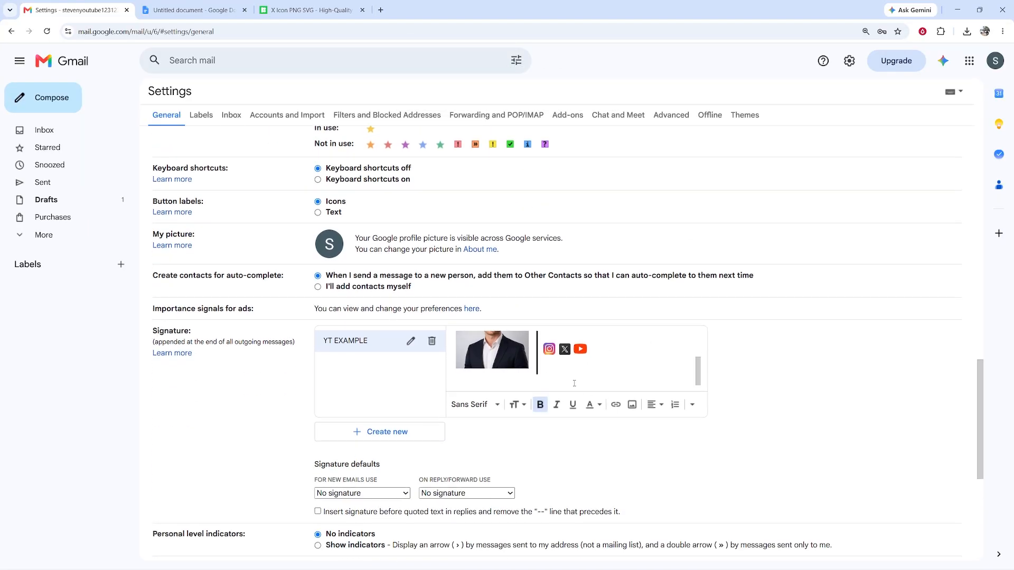
key(ctrl+Tab)
drag(584, 253, 356, 216)
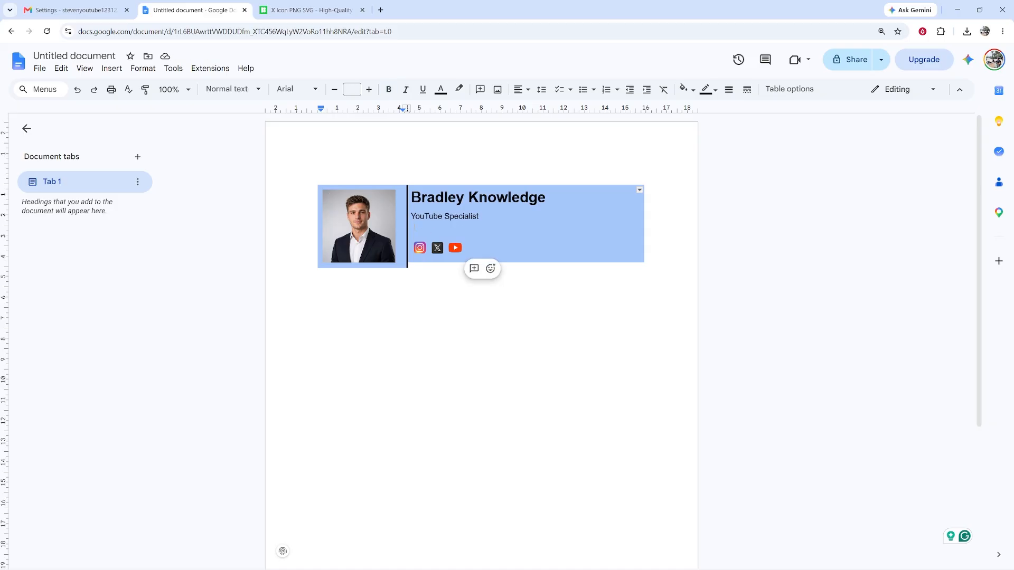
key(ctrl+shift+Tab)
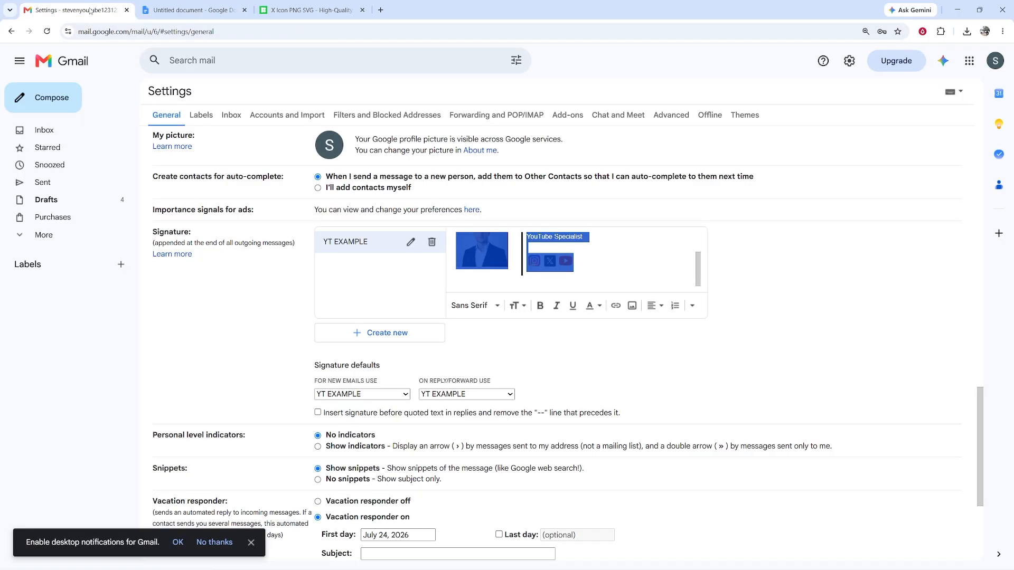
Compose a message containing the signature, addressed to the account's own e-mail with the subject Email Test, and send it.
click(46, 97)
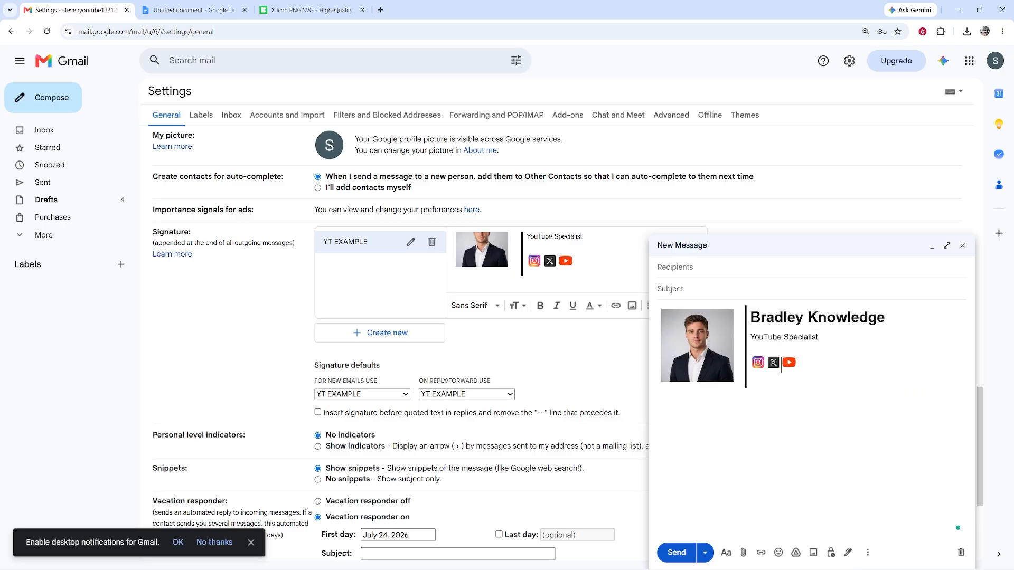
click(700, 266)
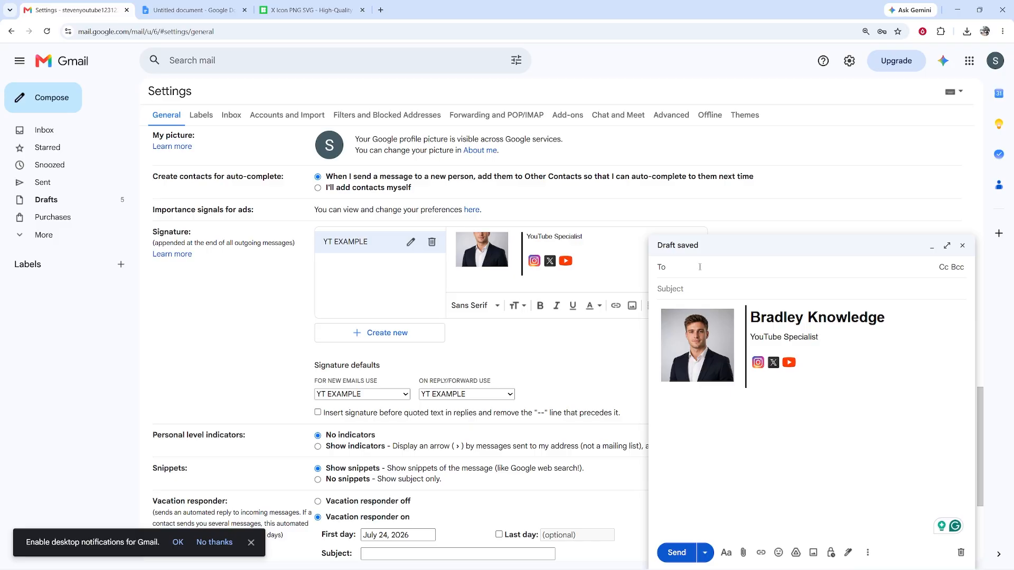
text(E)
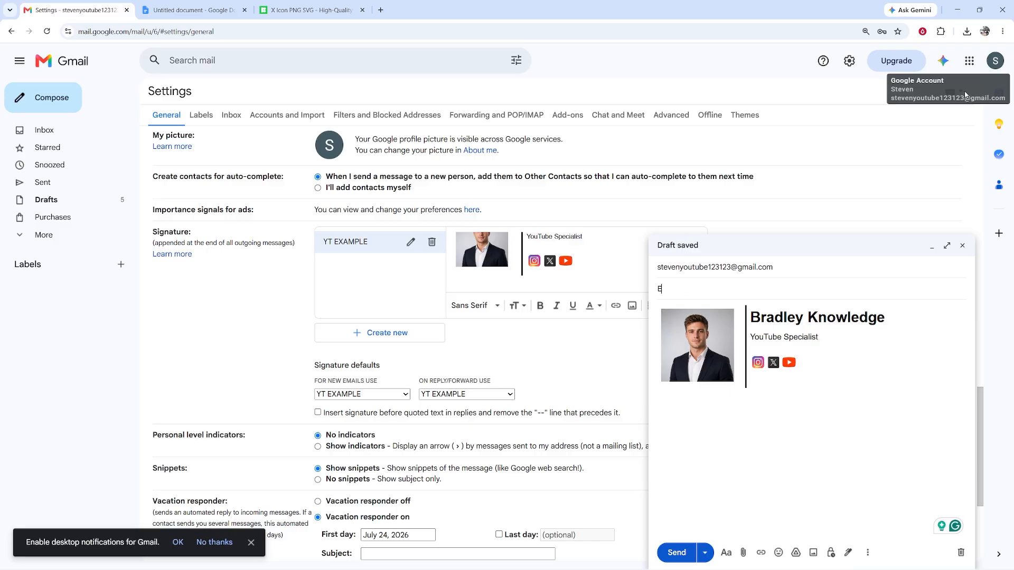
text(mail Test)
click(673, 553)
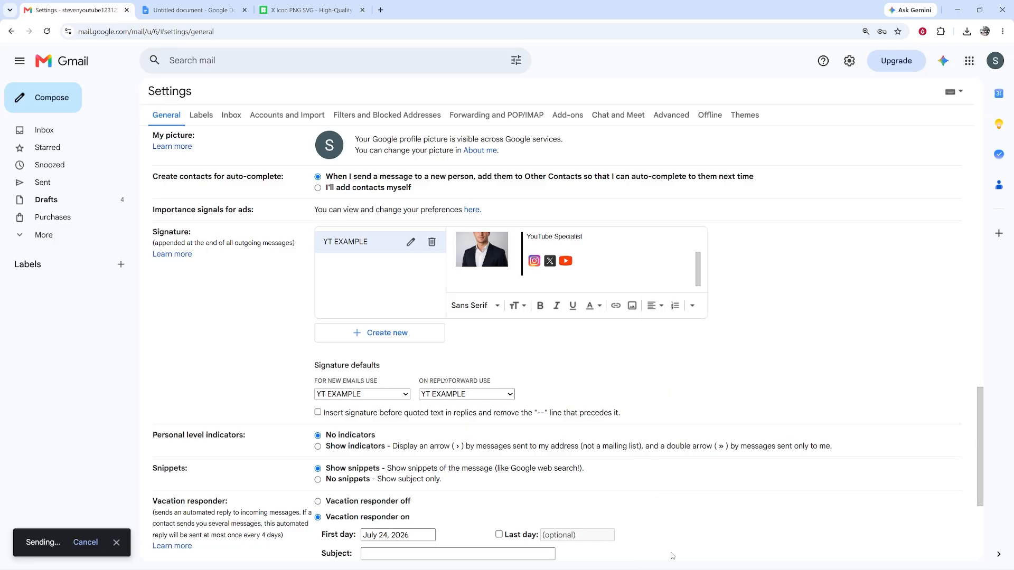
Leave the settings, discarding unsaved changes, and copy the signature from the received Email Test message.
click(53, 132)
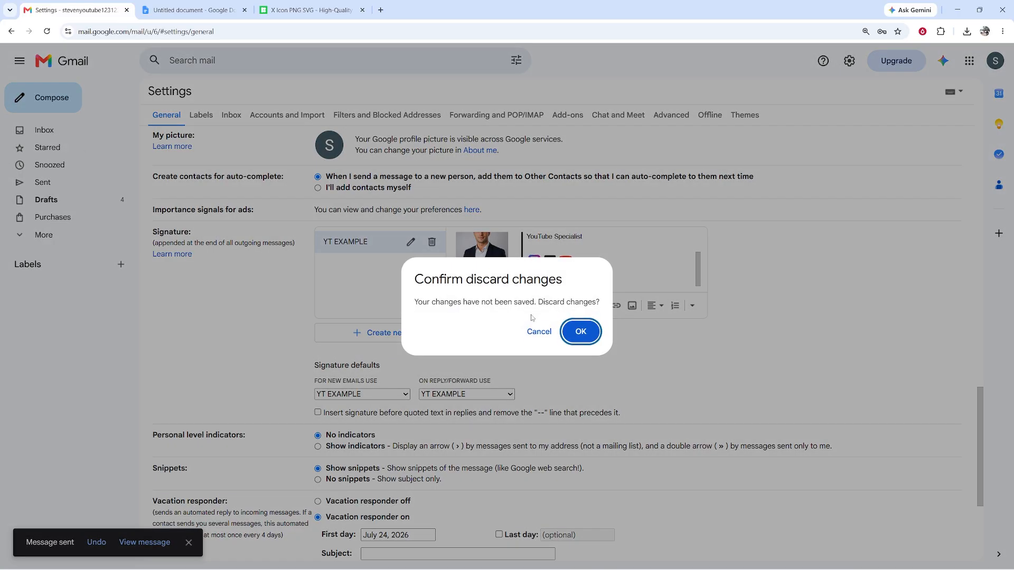
click(581, 331)
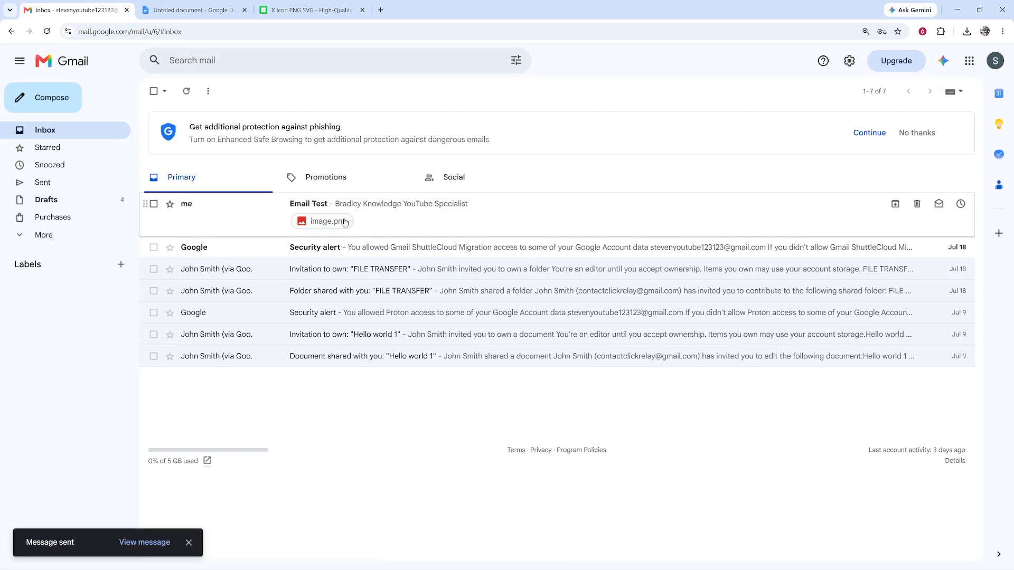
click(345, 222)
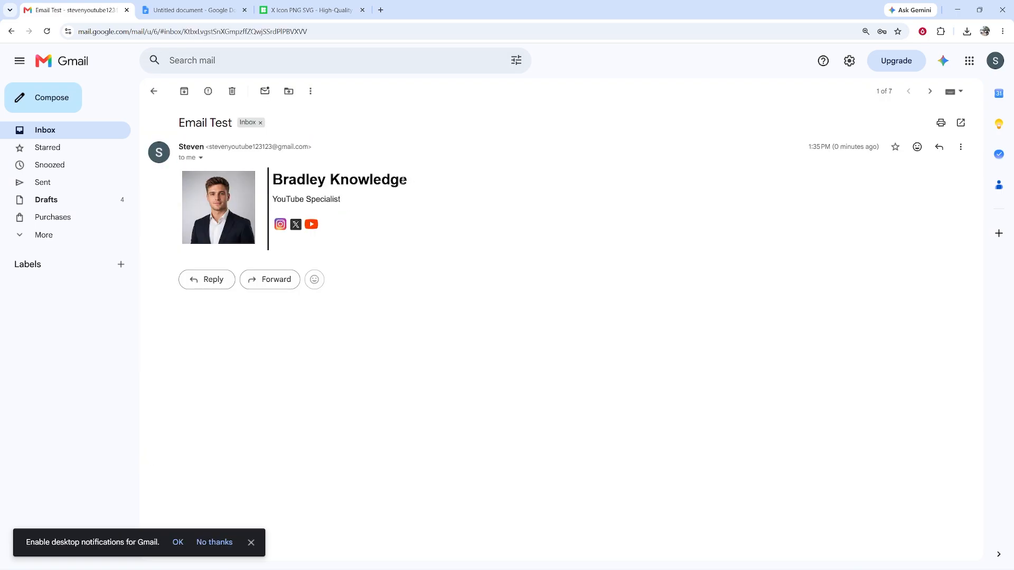
mouse_move(403, 179)
mouse_down()
mouse_move(341, 201)
mouse_move(306, 232)
mouse_move(322, 232)
mouse_move(201, 189)
mouse_up()
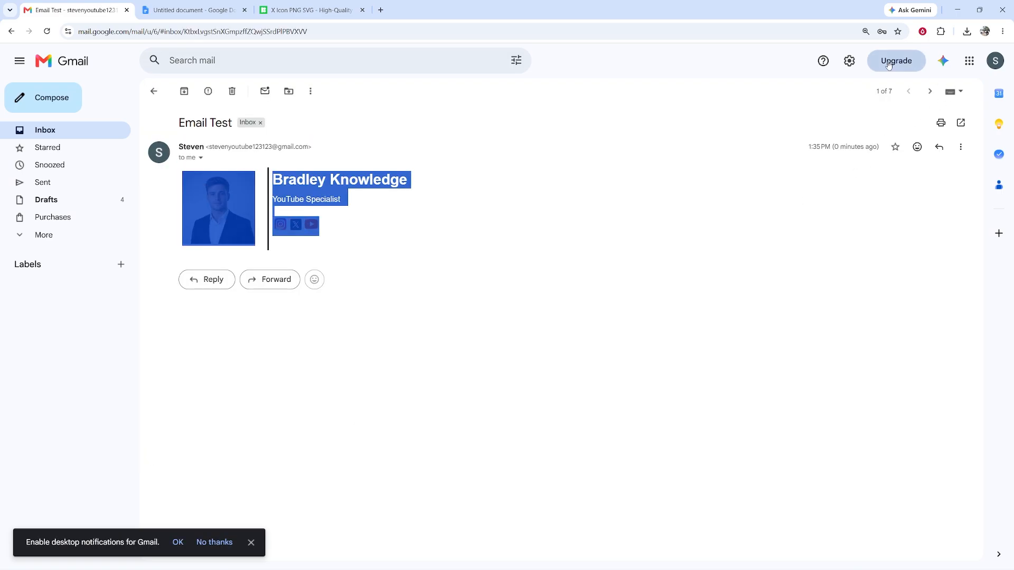
Reopen the full Gmail settings and clear the contents of the YT EXAMPLE signature.
click(849, 61)
click(889, 117)
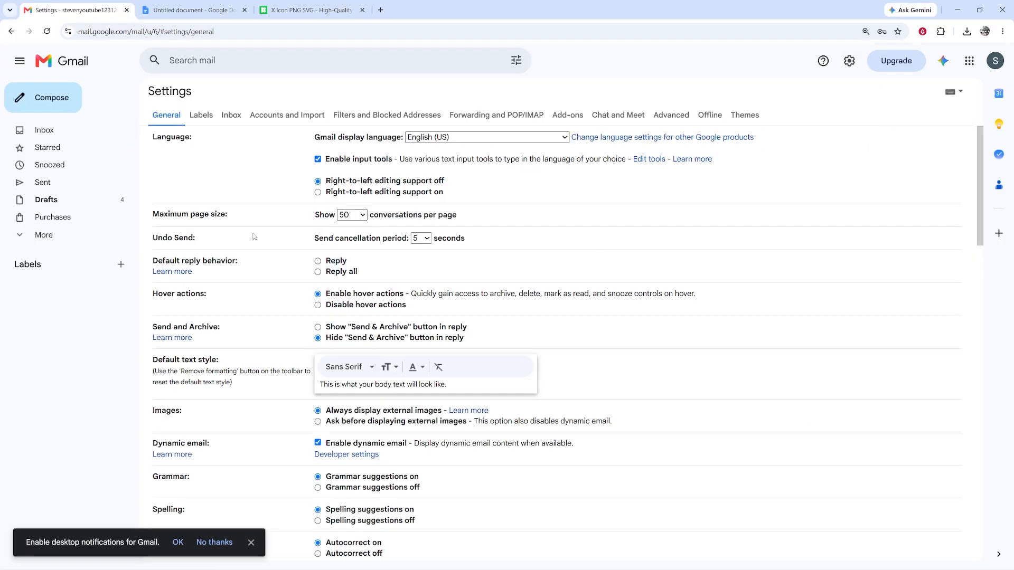
click(44, 235)
scroll(279, 265, down, 15)
click(629, 390)
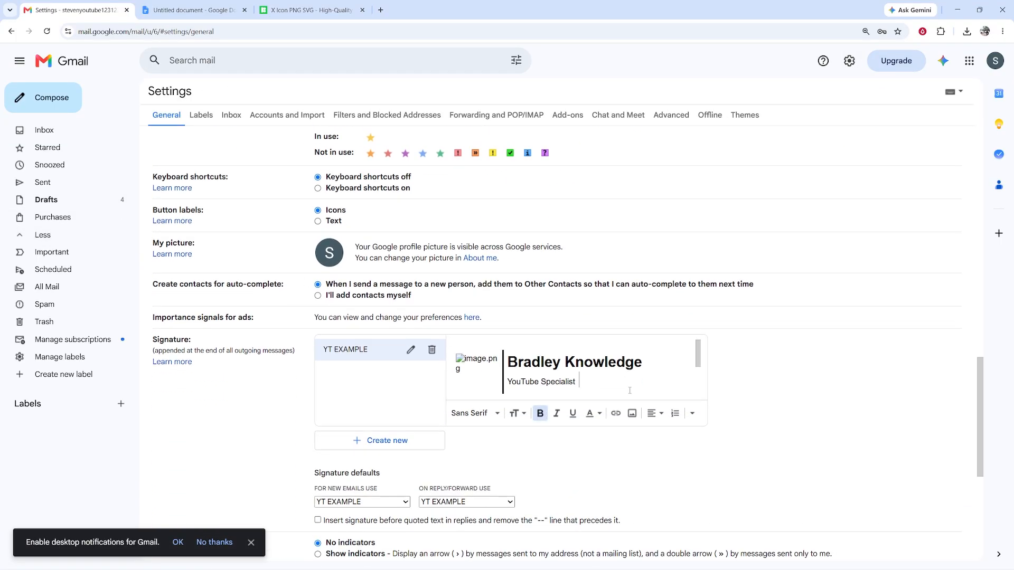
key(ctrl+a)
key(BackSpace)
key(BackSpace)
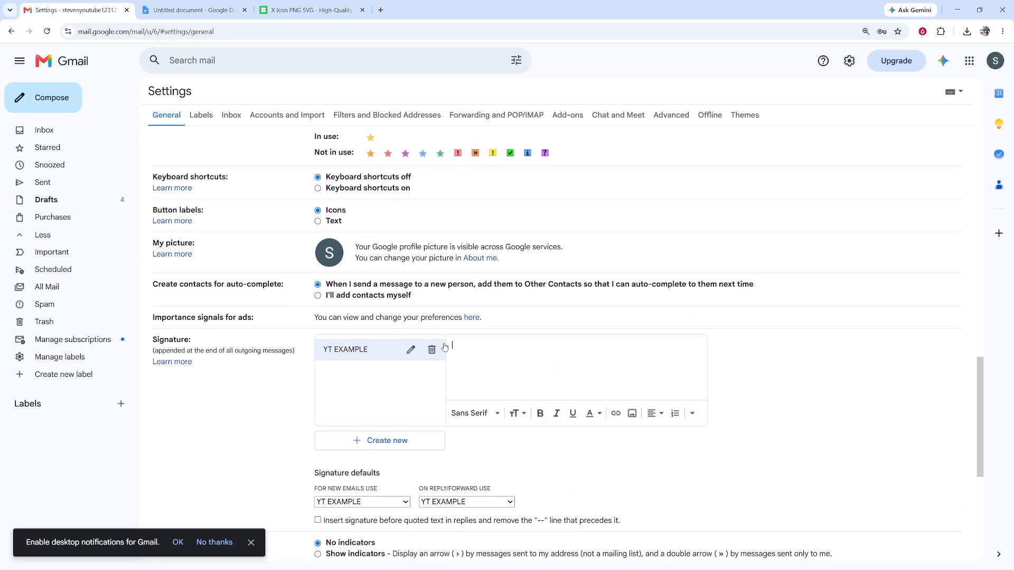
Paste the signature copied from the e-mail into YT EXAMPLE and save the changes.
key(ctrl+v)
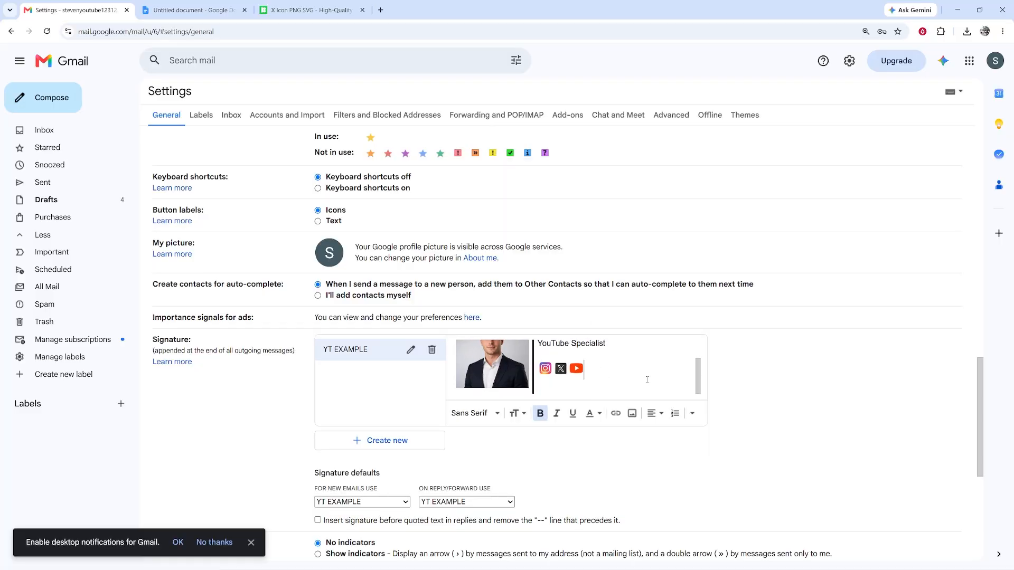
scroll(531, 391, up, 2)
scroll(533, 366, down, 7)
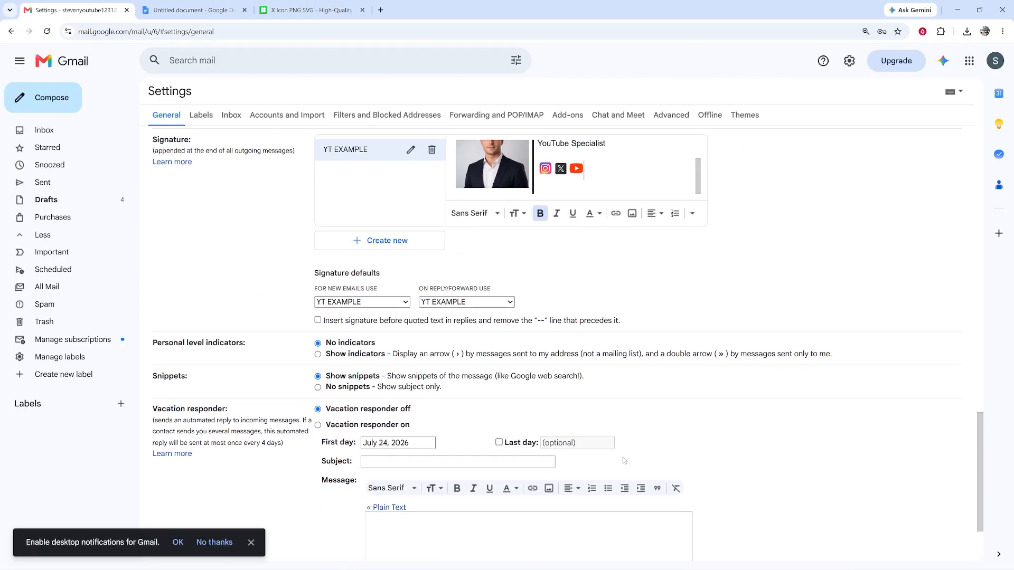
click(524, 503)
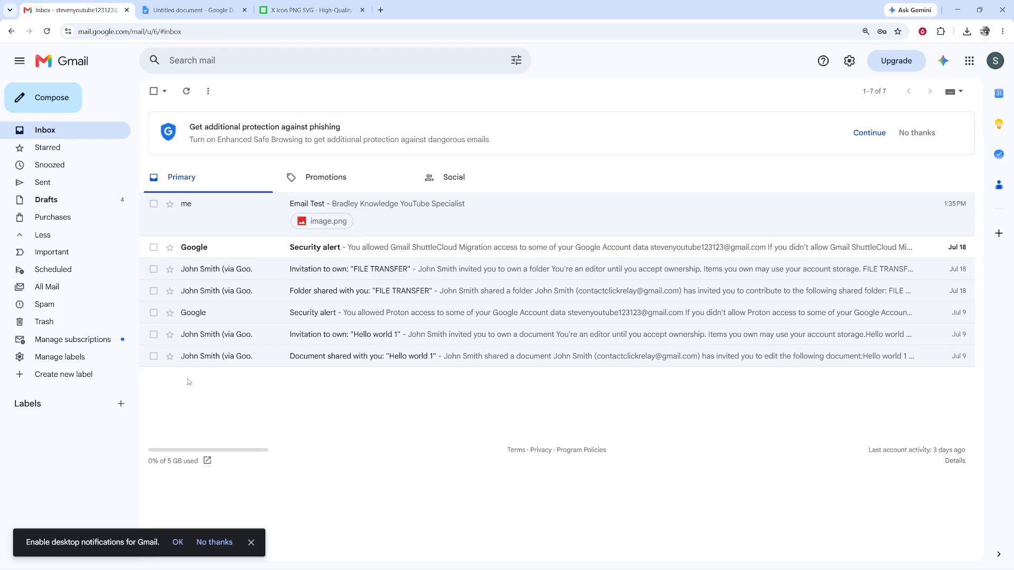
Reopen the full Gmail settings at the signature section.
click(849, 60)
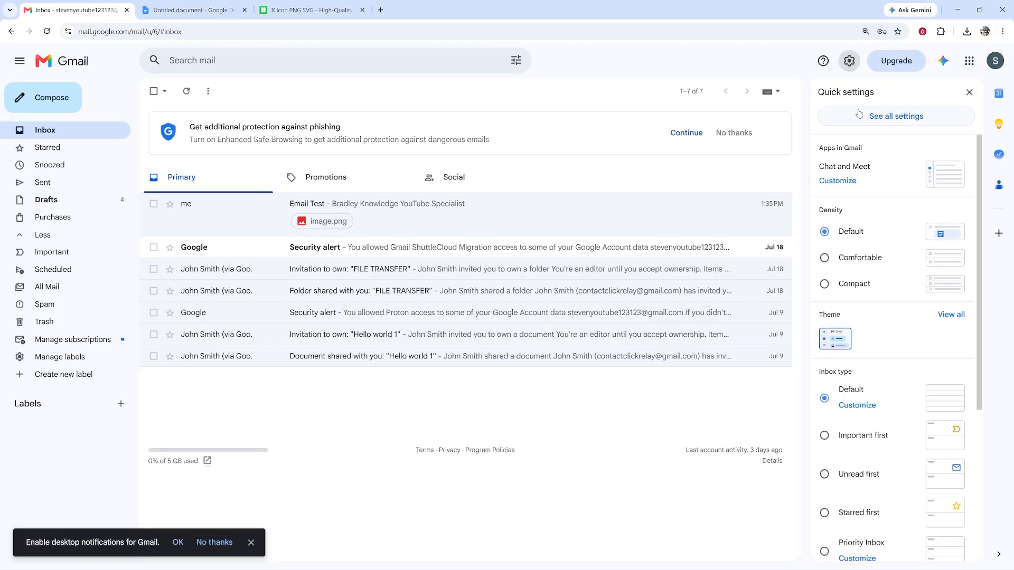
click(887, 113)
scroll(319, 421, down, 3)
scroll(319, 421, down, 15)
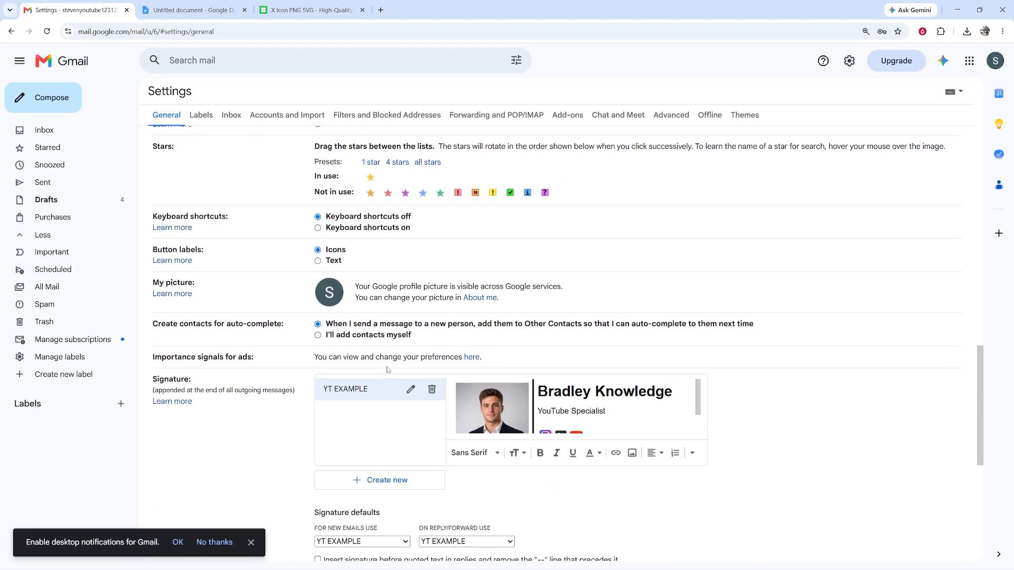
Add a web address link to the Instagram icon in the YT EXAMPLE signature.
click(549, 170)
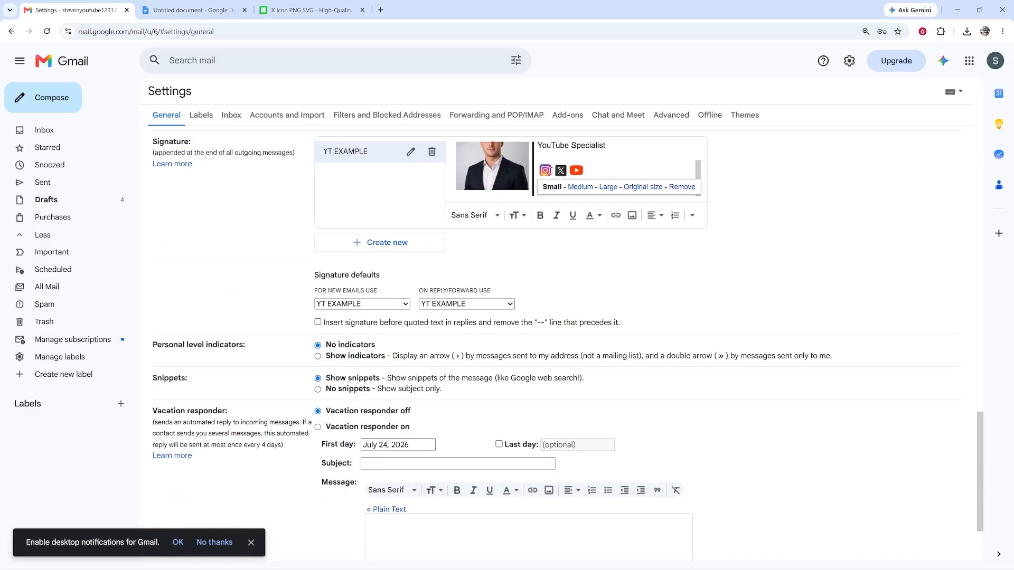
click(551, 171)
drag(553, 171, 537, 172)
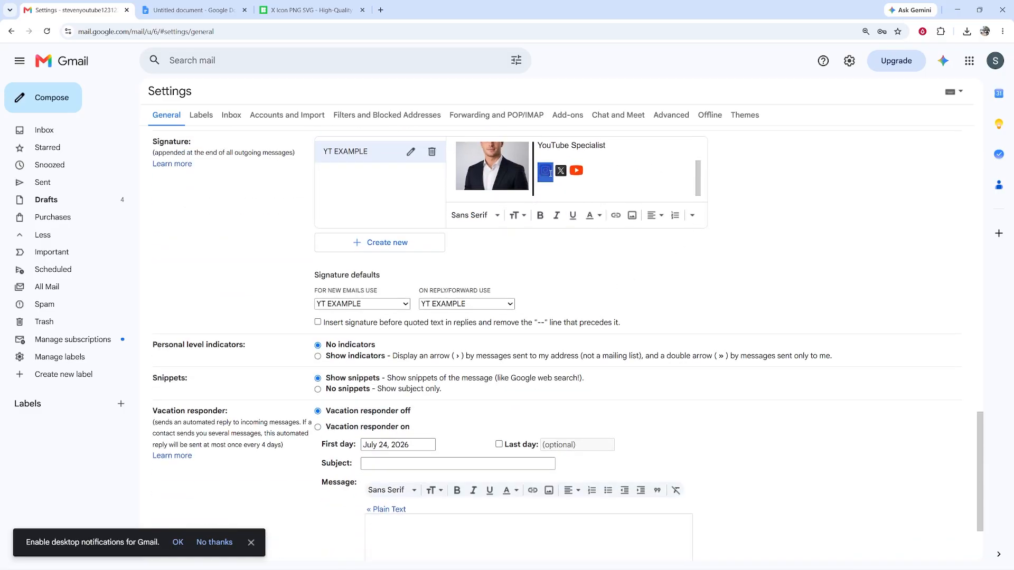
click(616, 216)
click(647, 190)
click(616, 209)
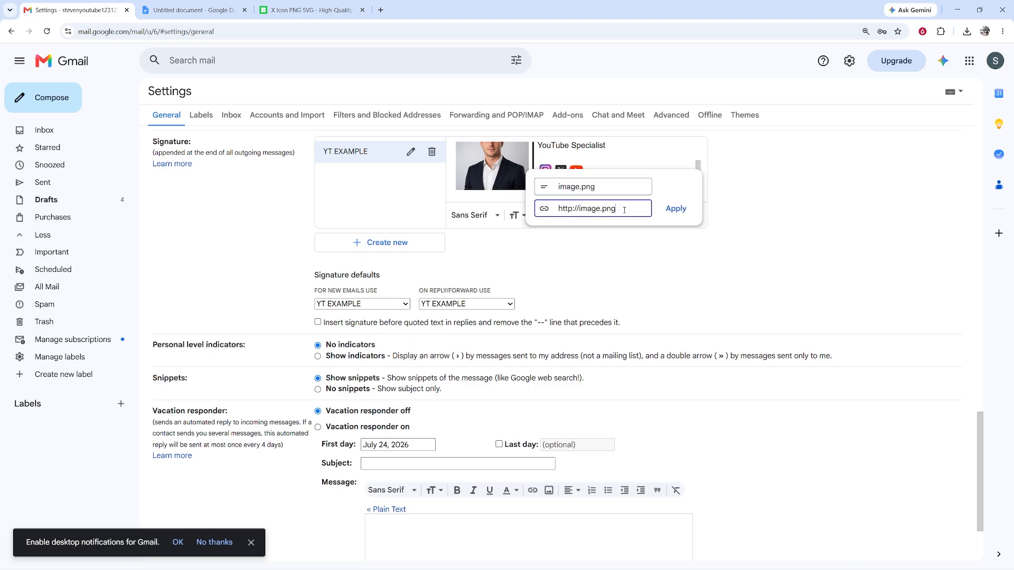
drag(616, 209, 581, 209)
key(ctrl+v)
click(676, 208)
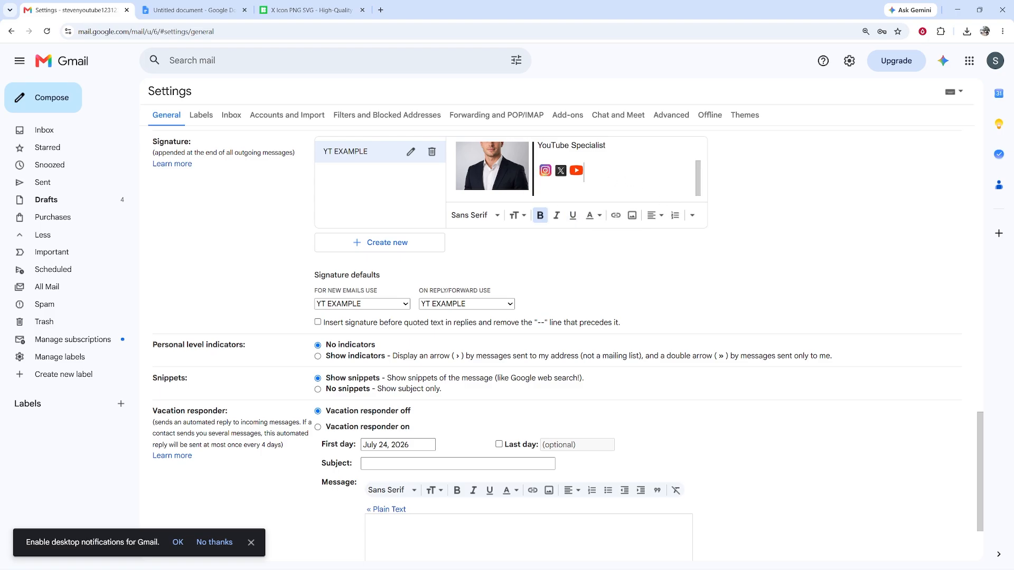
Save the Gmail settings with YT EXAMPLE as the default signature for new e-mails and replies.
click(562, 170)
scroll(774, 235, up, 3)
scroll(739, 296, down, 5)
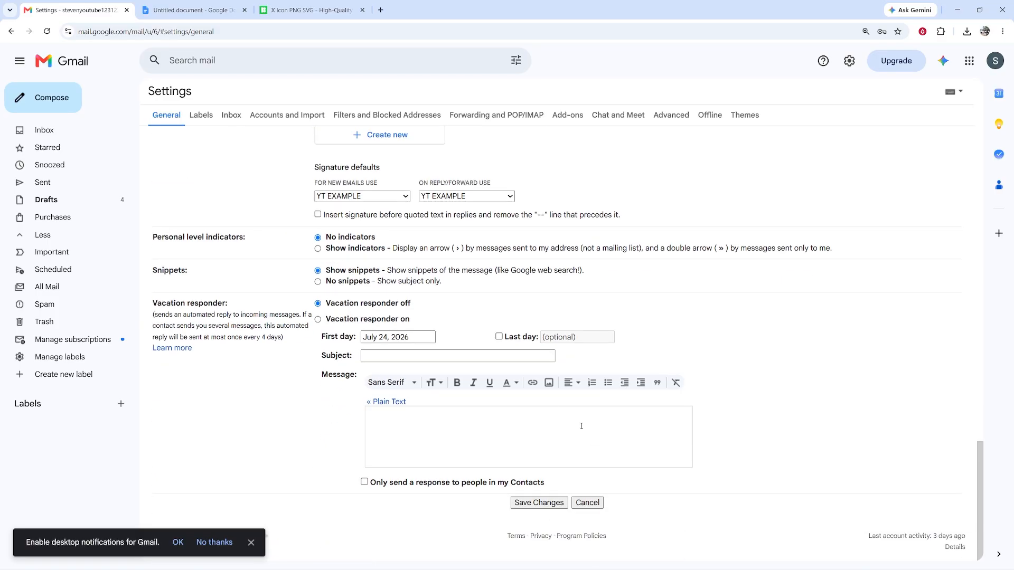
click(539, 502)
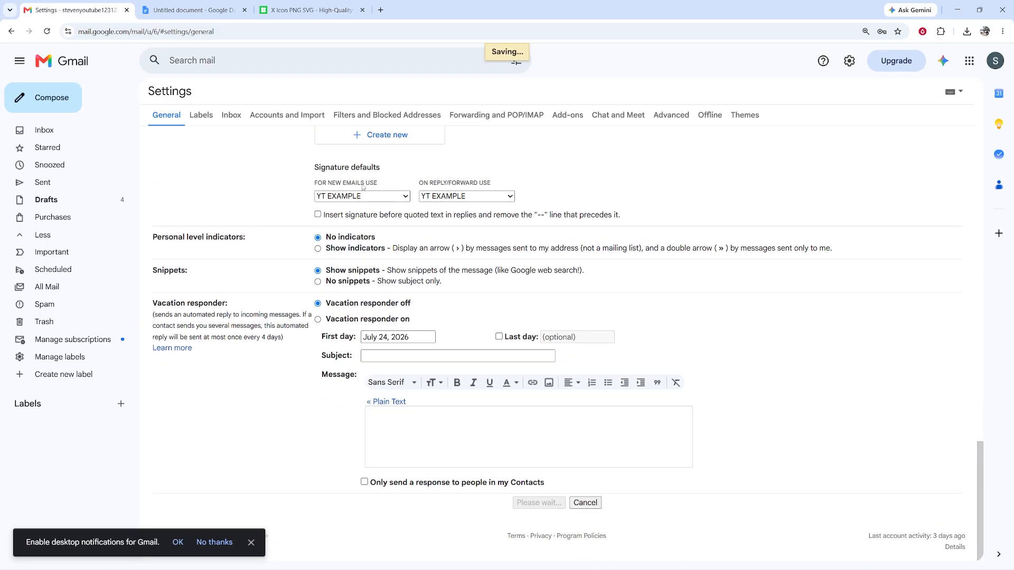
Compose a new e-mail and enter the filler text "asdasdsadasd" above the automatically inserted signature.
click(65, 96)
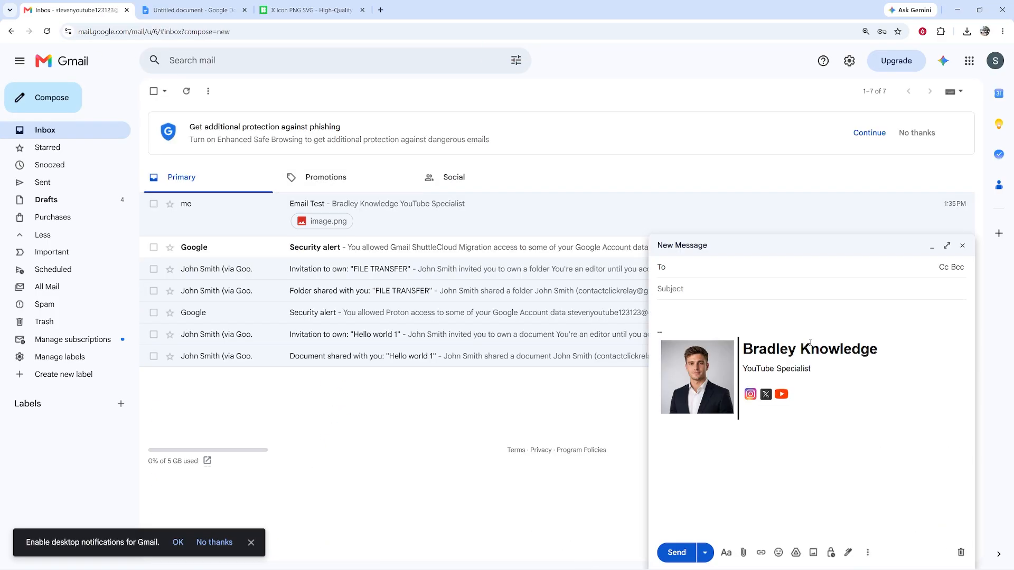
click(765, 342)
text(asdasdsadasd)
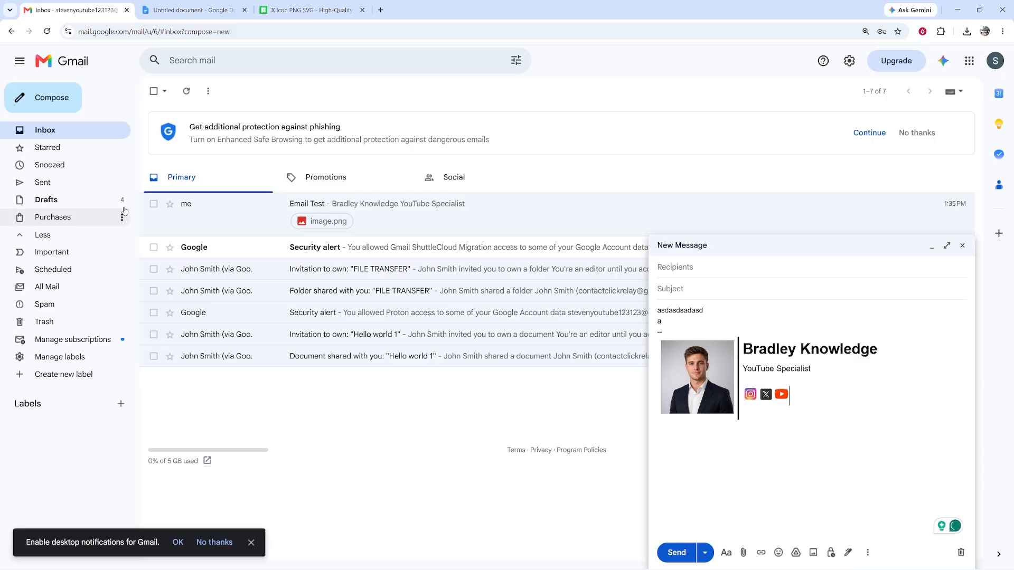
Open the received Email Test message to view its signature and close the unsent draft.
click(344, 231)
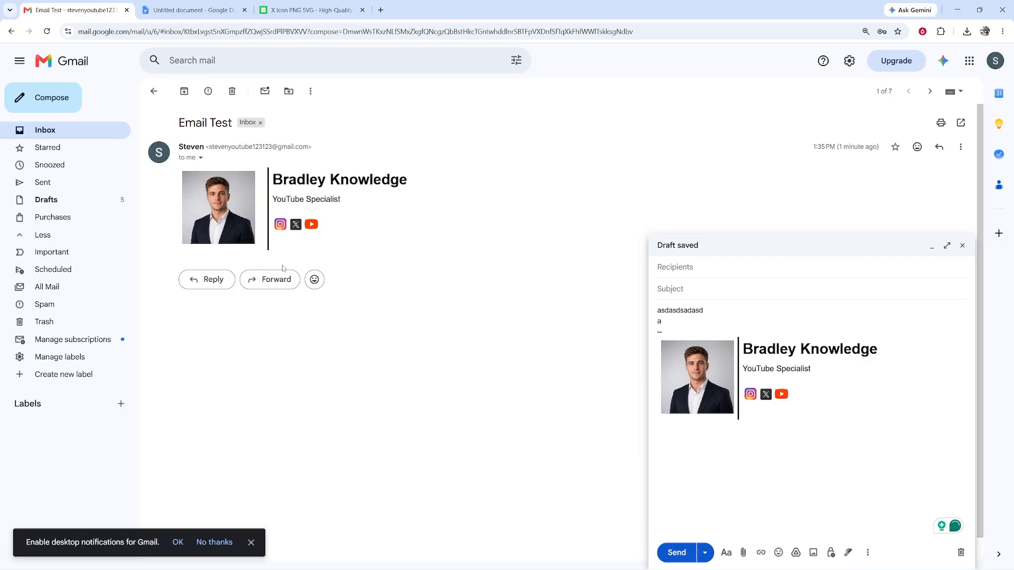
key(Escape)
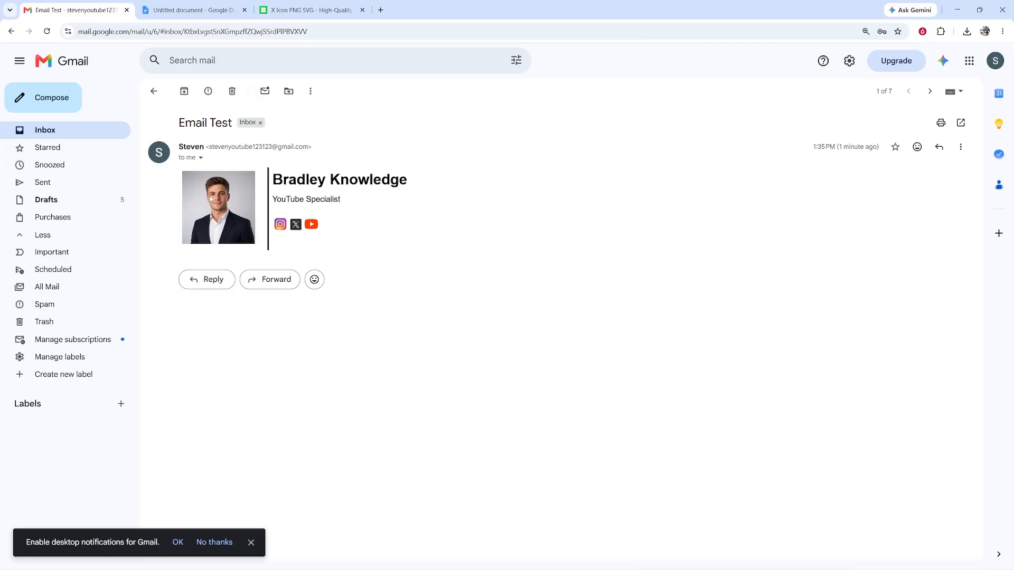
Check the original signature in the Google Docs document, and return to Gmail to start a new blank message with the signature.
click(191, 10)
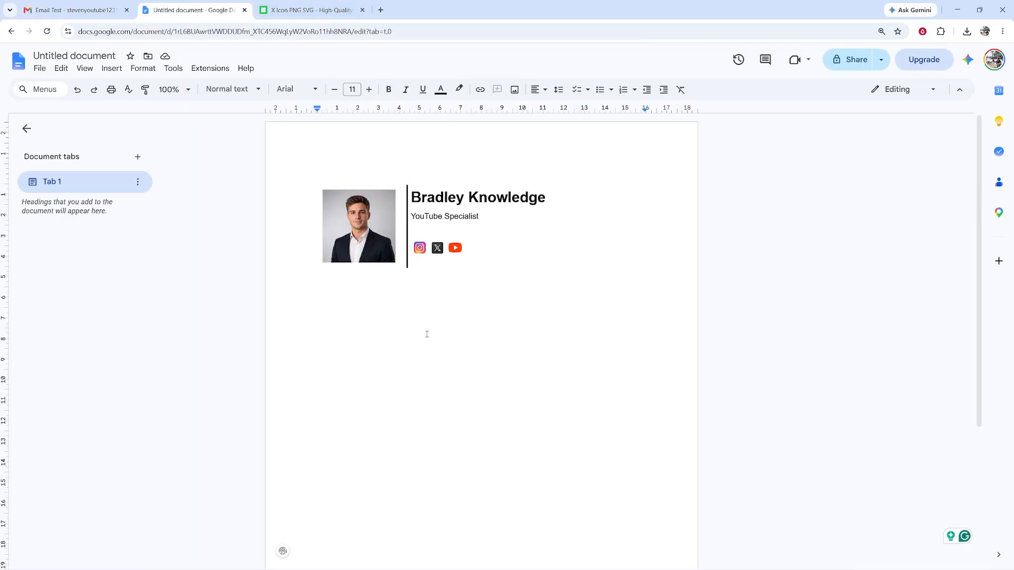
click(74, 10)
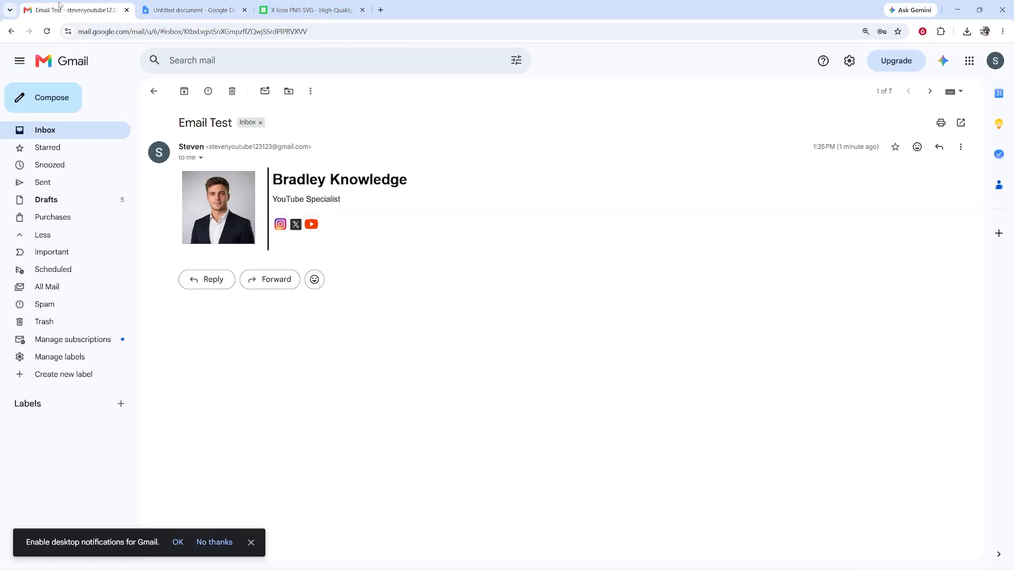
click(32, 102)
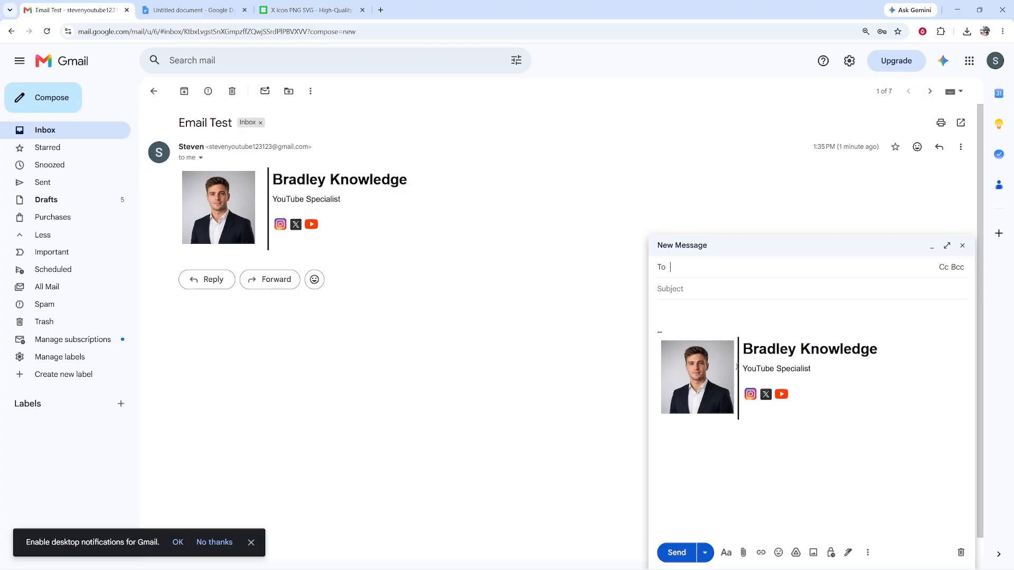